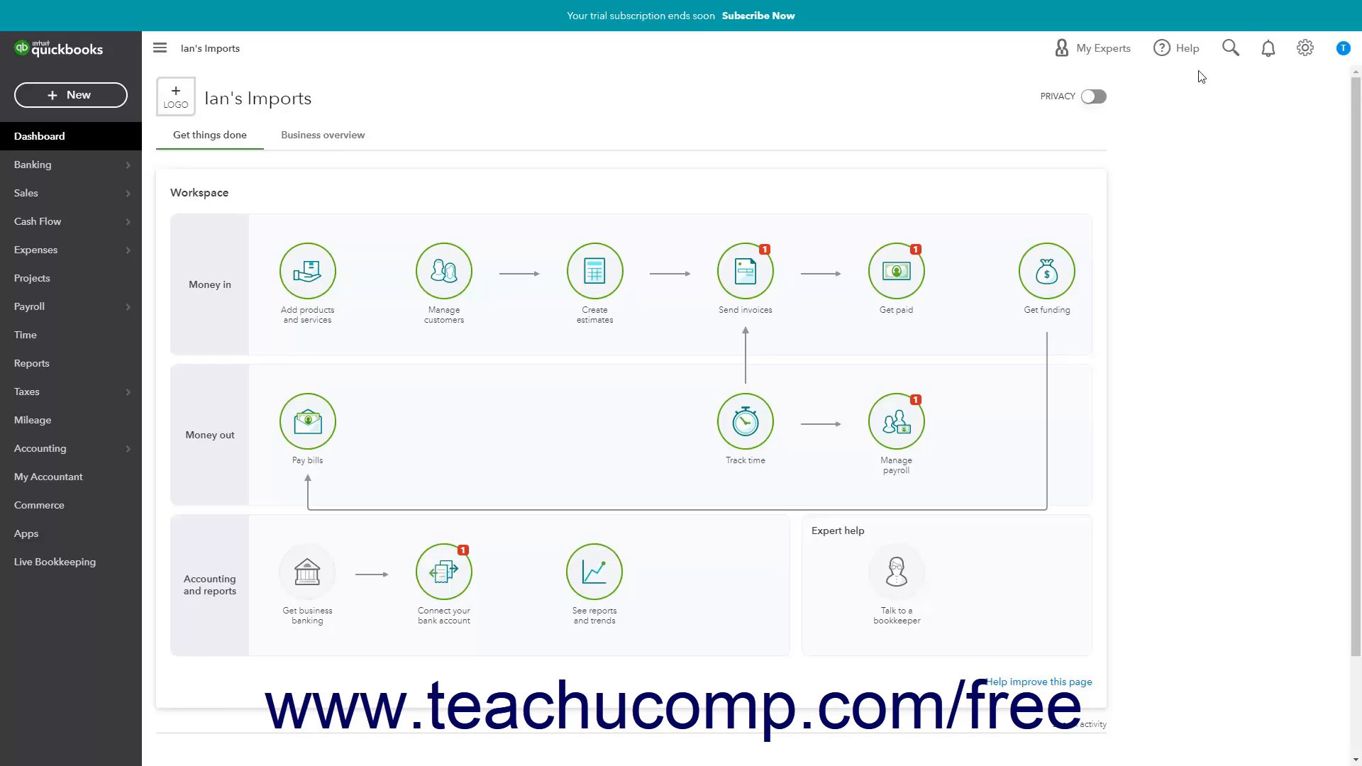
- Open the Reconcile tool and choose Primary Checking as the account to reconcile
left_click(1304, 48)
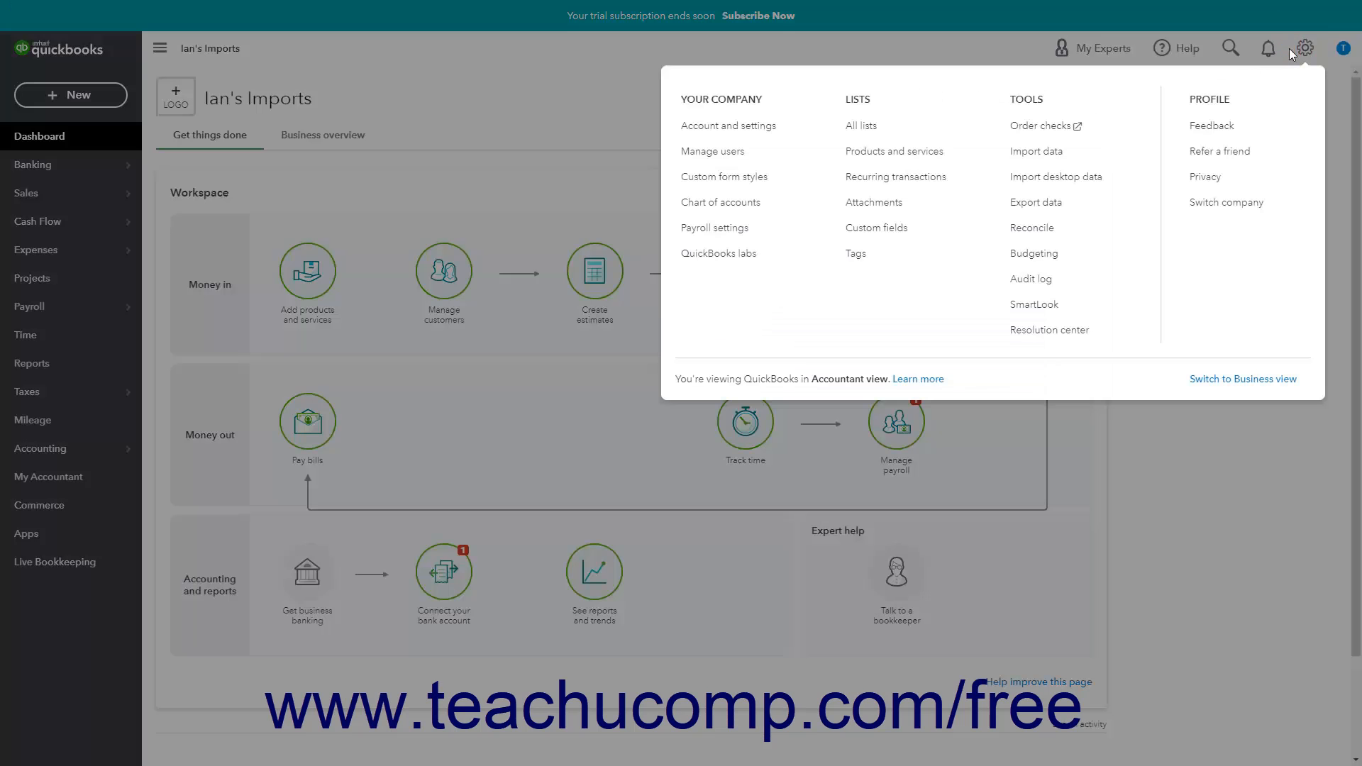
left_click(1063, 235)
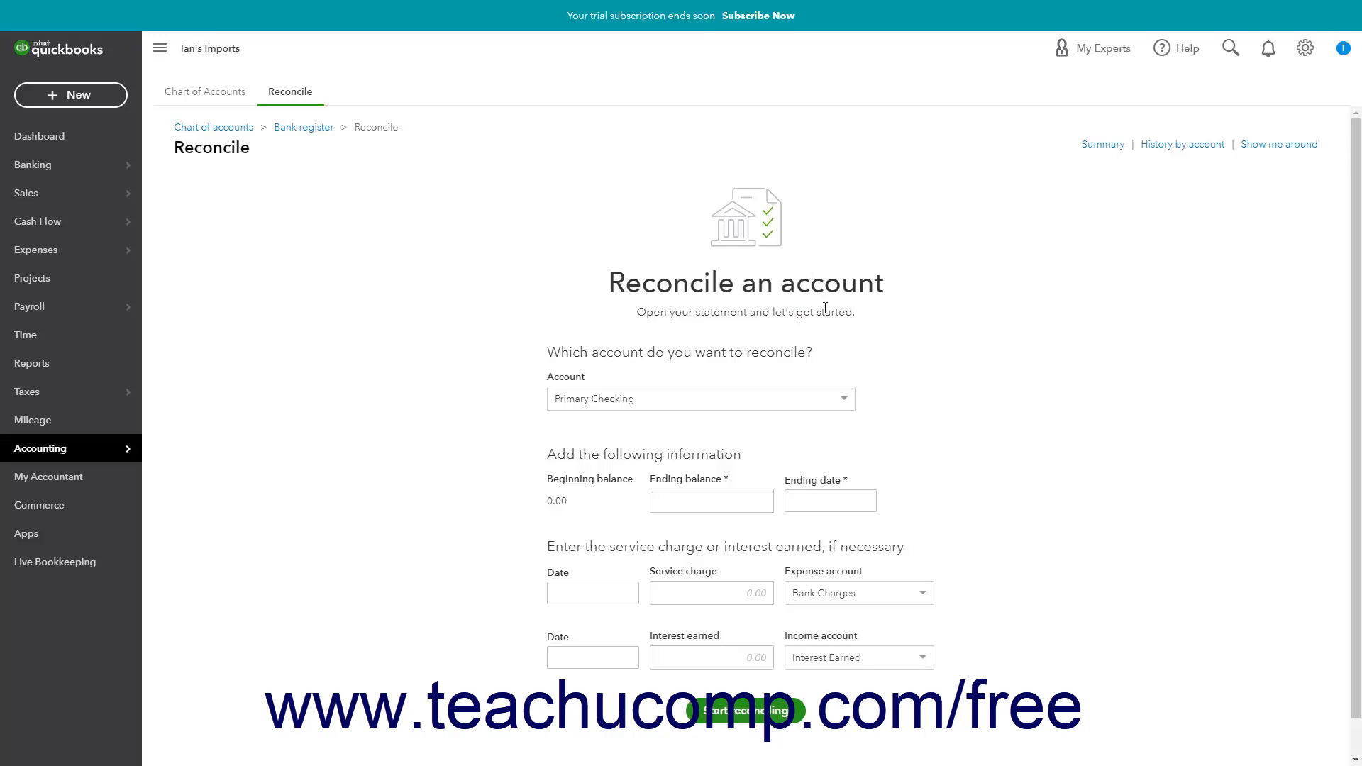
left_click(844, 400)
left_click(681, 447)
- Set the statement's ending balance to 23,029.03 and its ending date to 03/31/2021
left_click(692, 501)
type("23029.03")
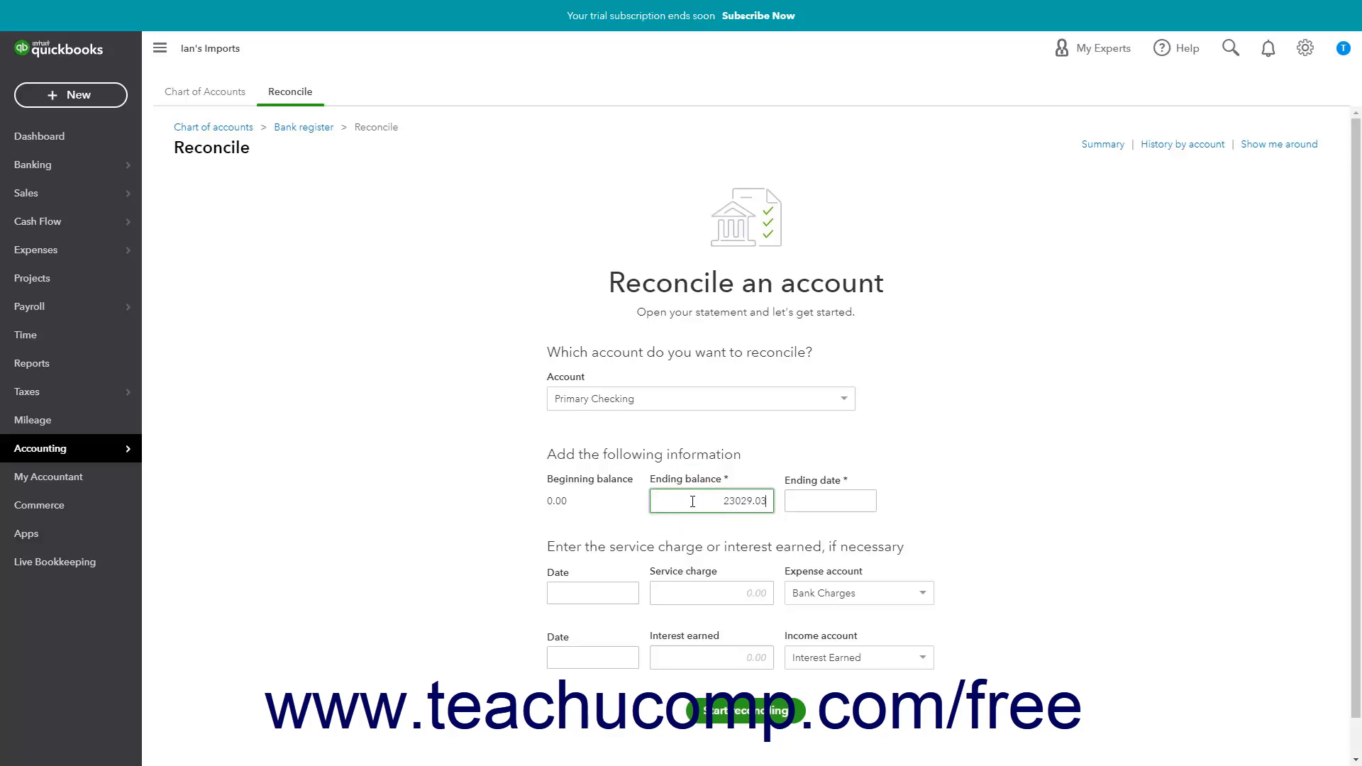
left_click(789, 500)
left_click(864, 500)
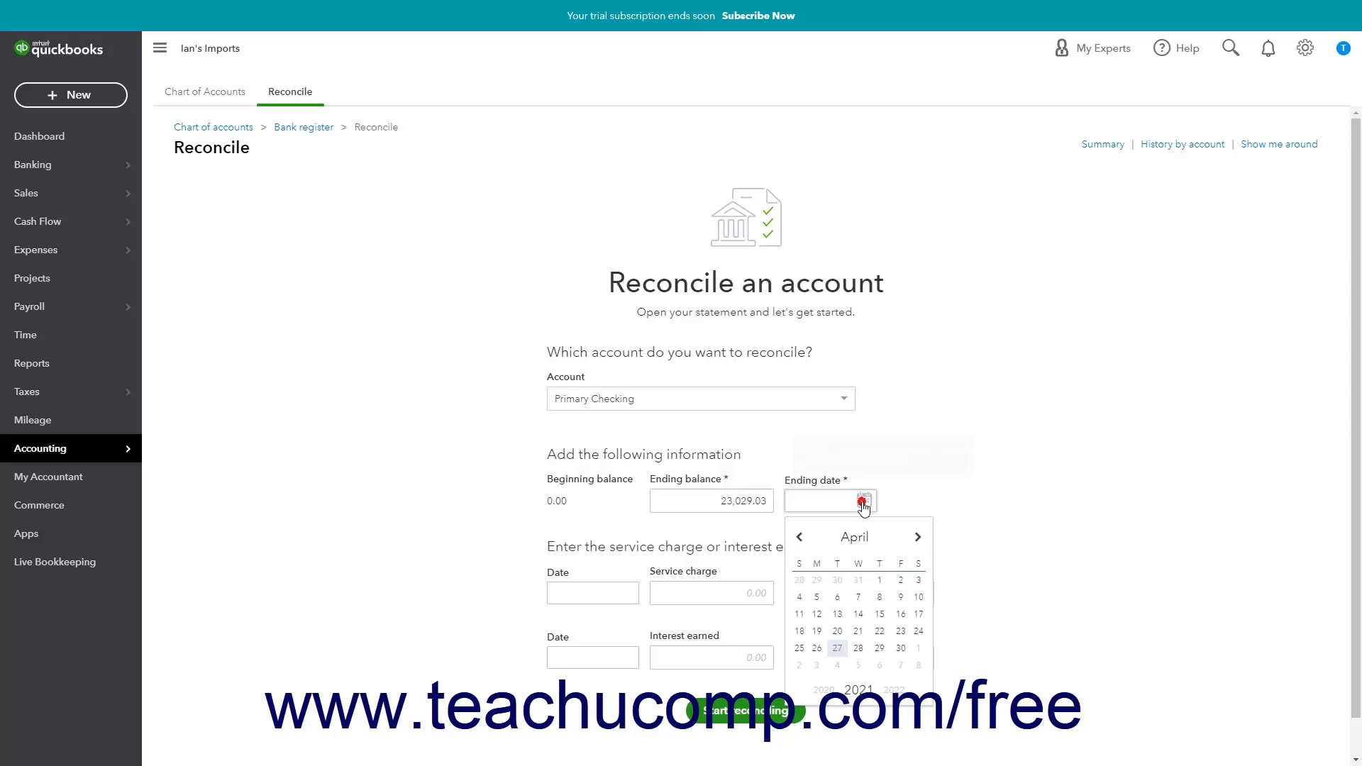
left_click(799, 536)
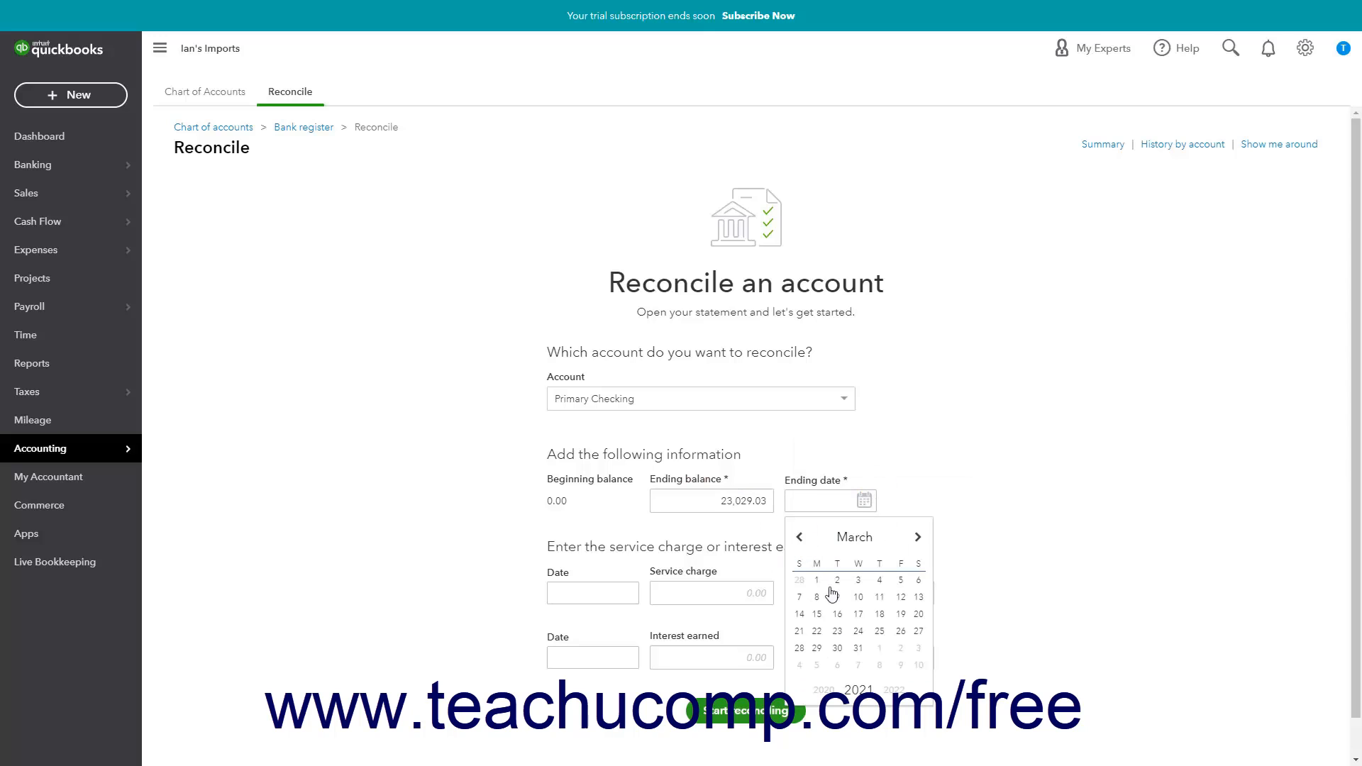
left_click(855, 650)
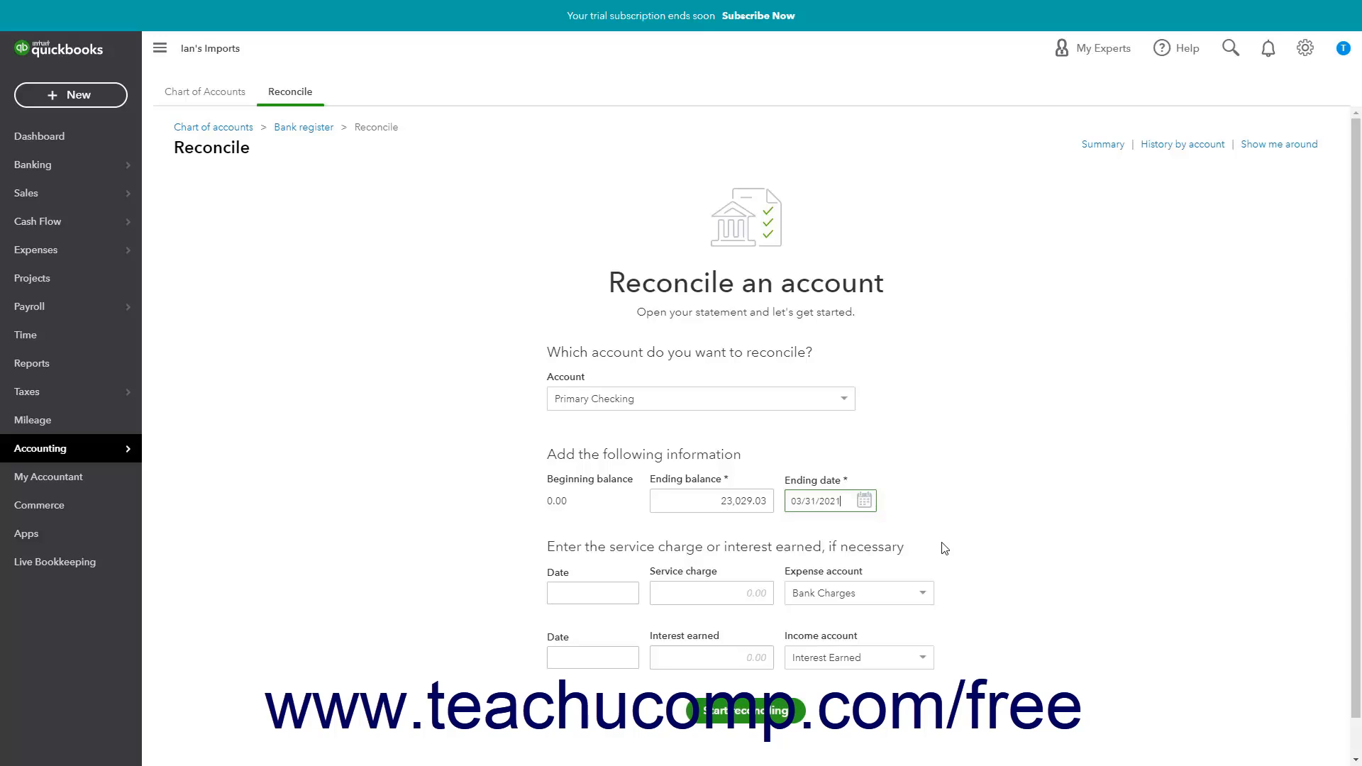
left_click(665, 543)
- Check the optional service charge and interest fields, leave them blank, and start reconciling the account
left_click(681, 596)
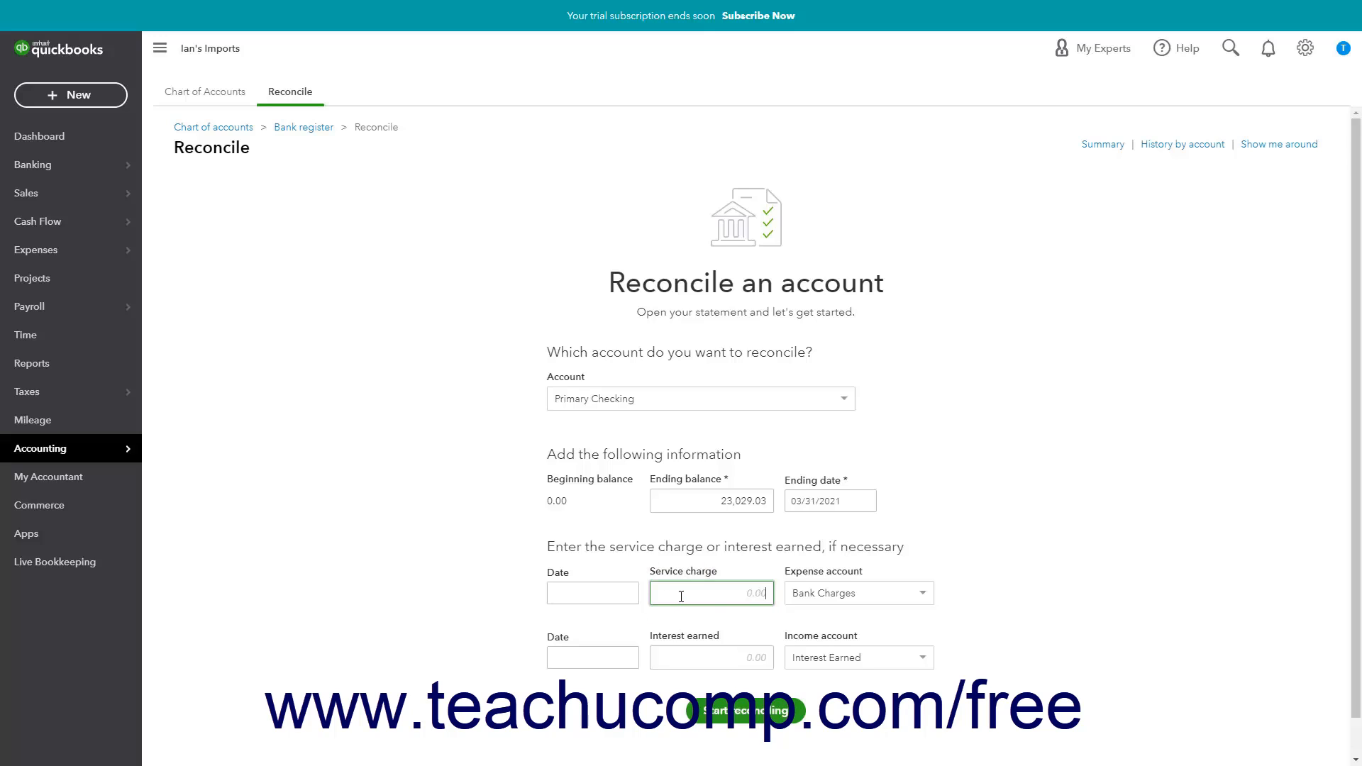
left_click(628, 599)
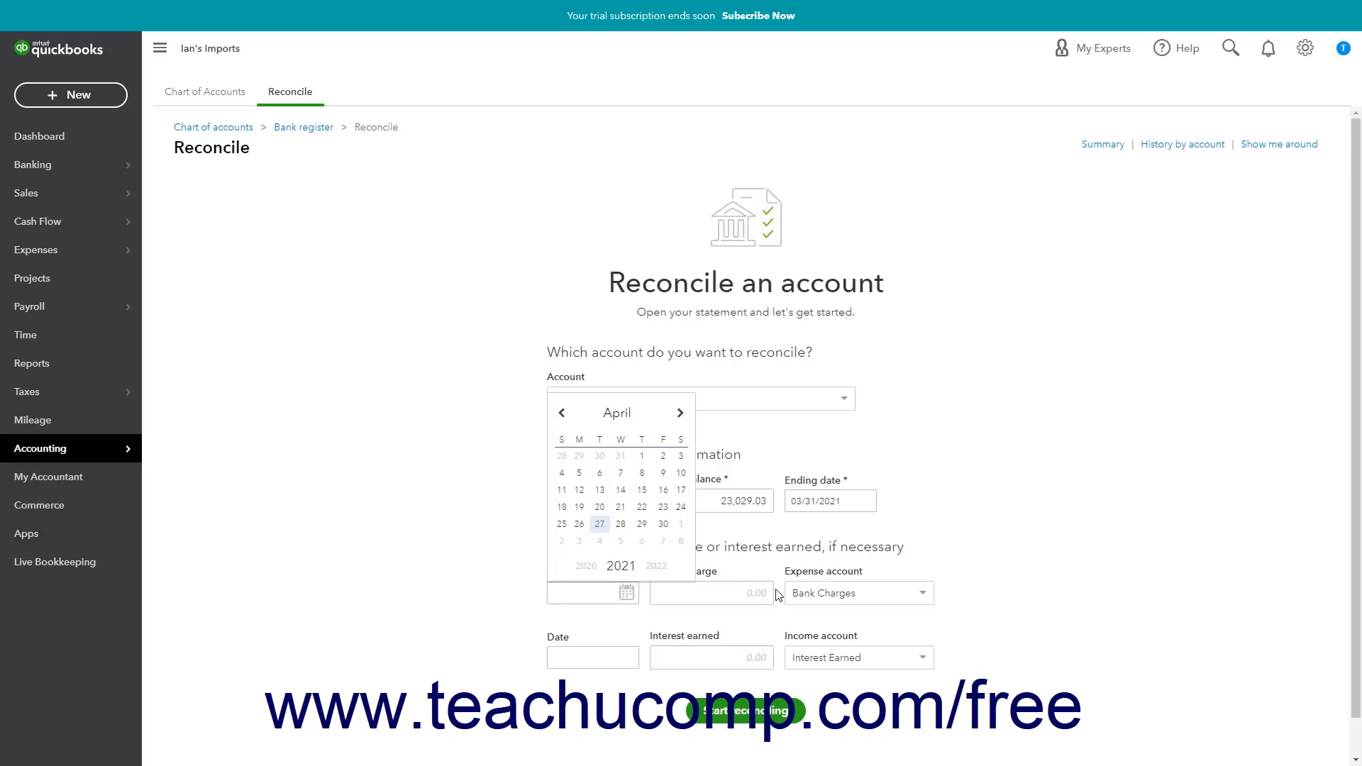
left_click(921, 597)
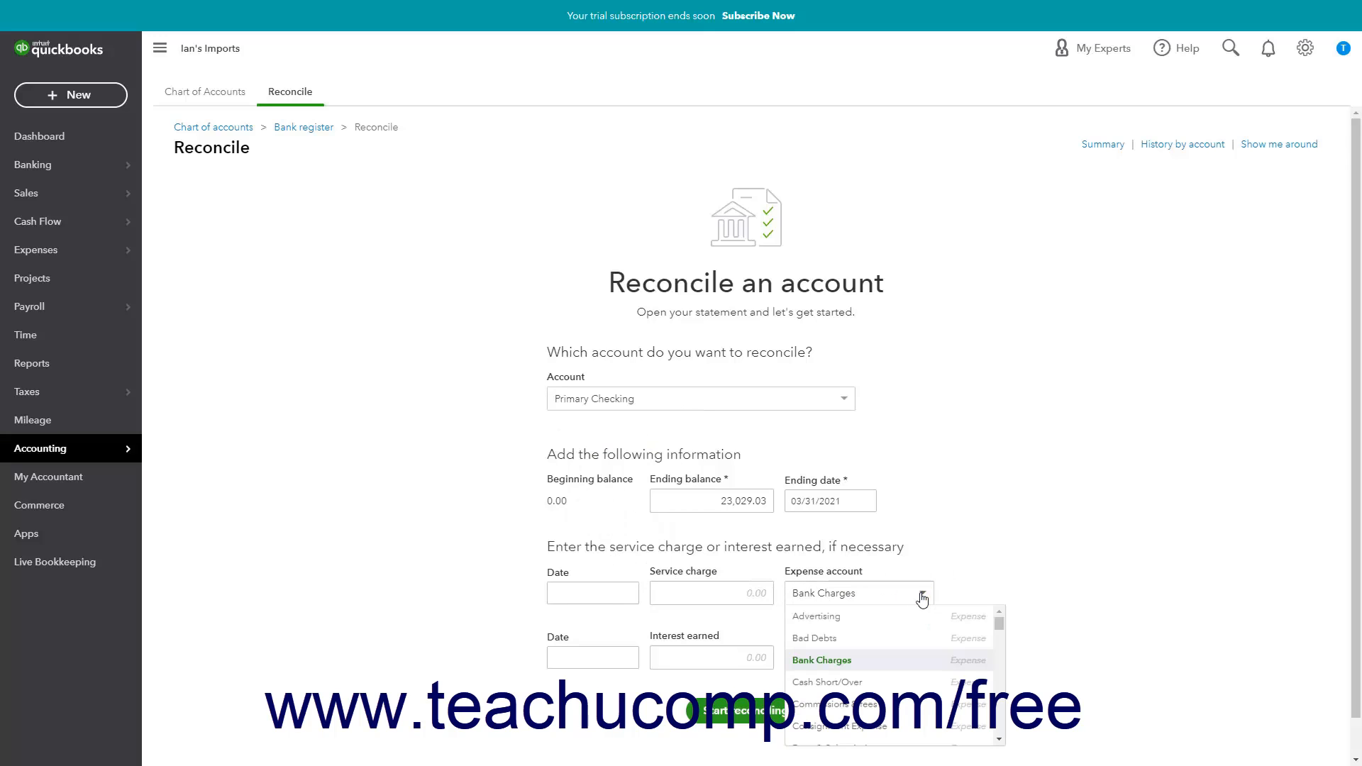
left_click(922, 597)
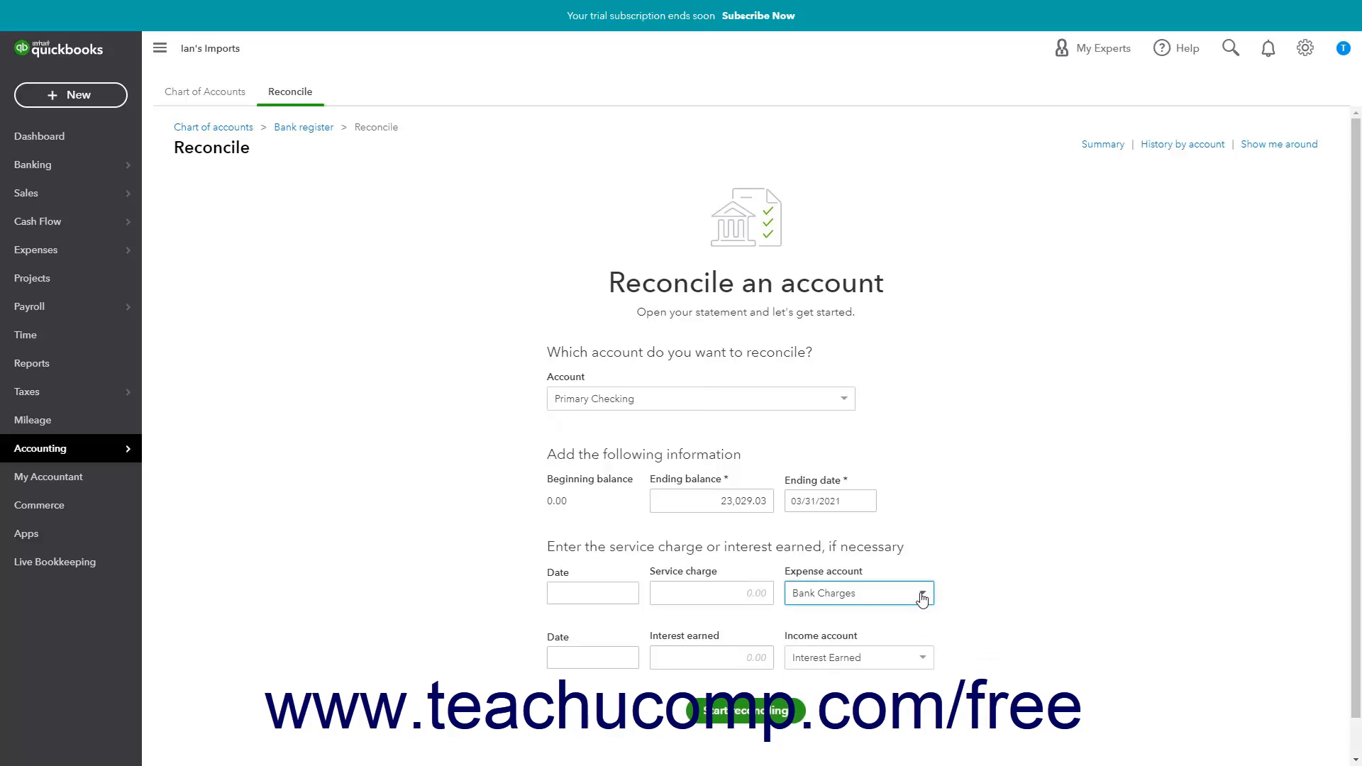
left_click(708, 655)
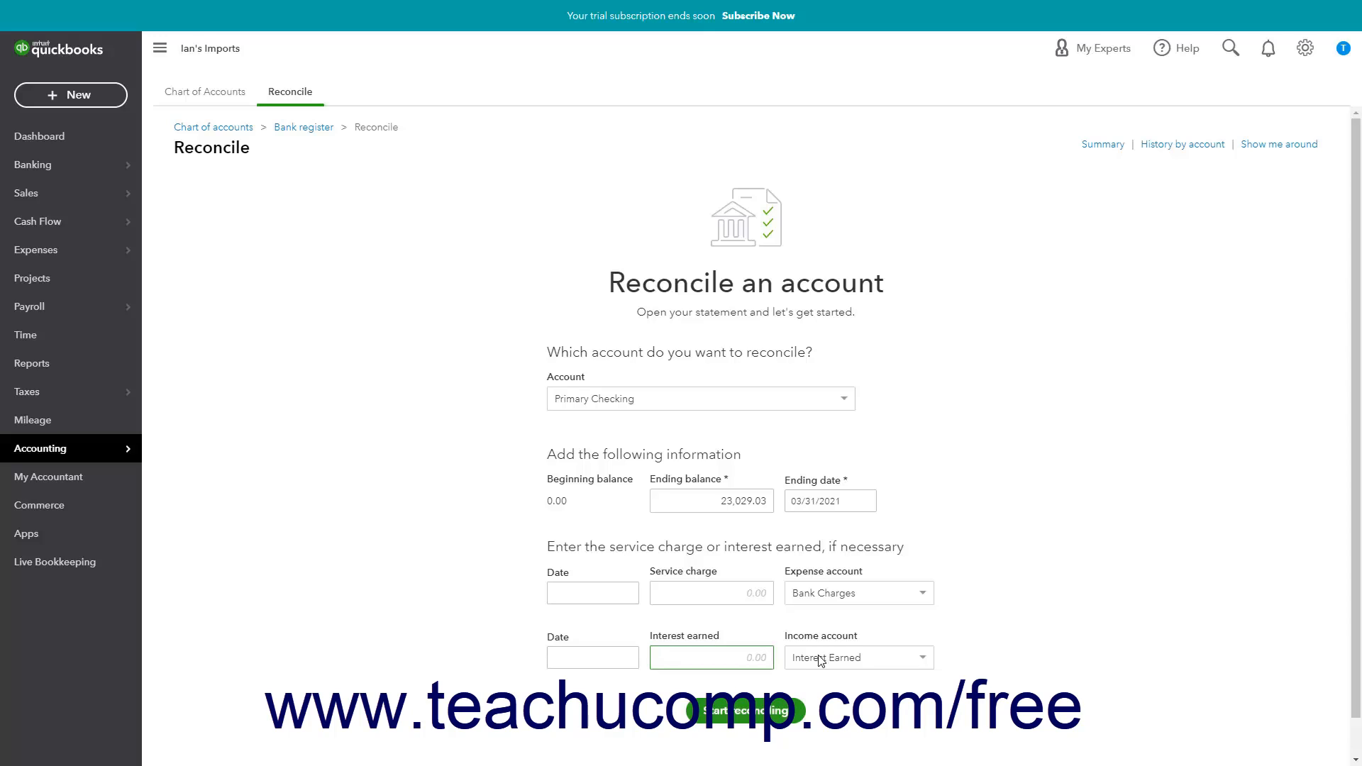
left_click(756, 718)
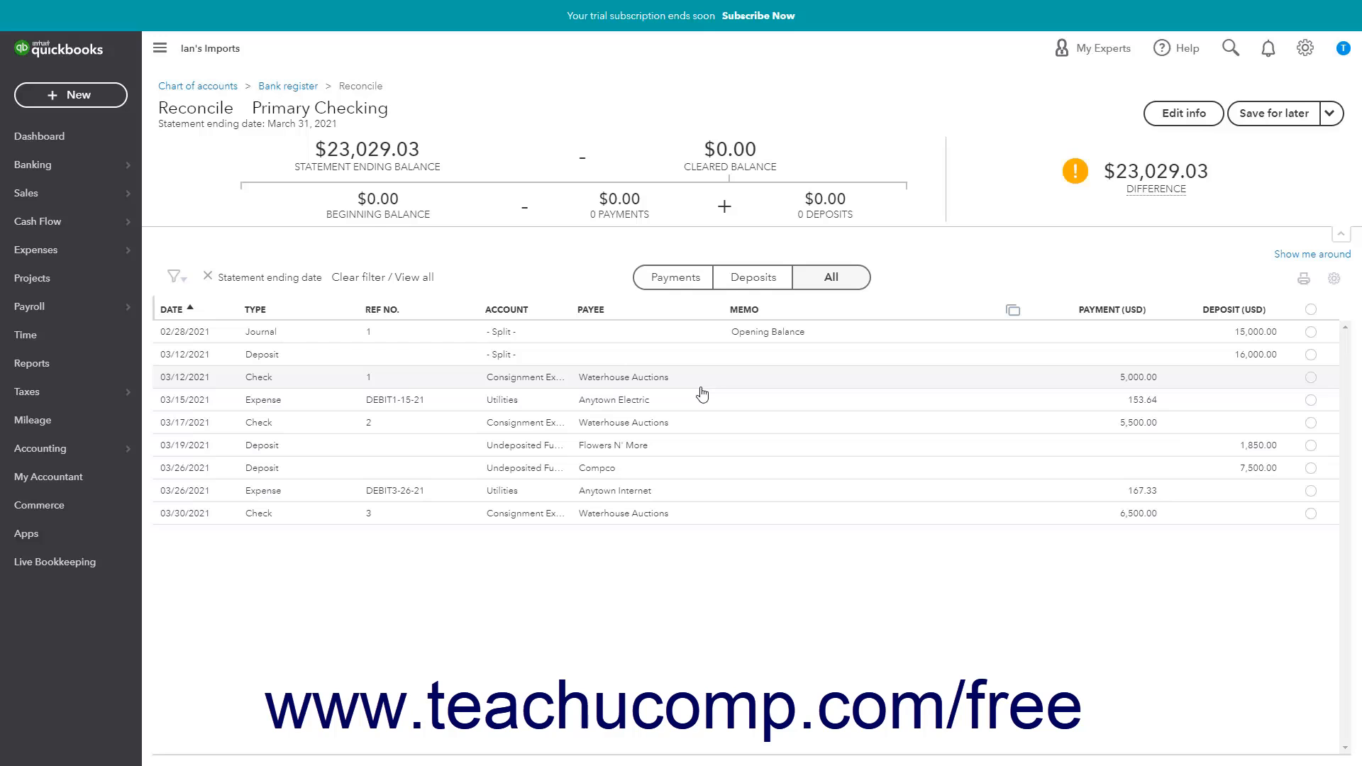
- View only the payments and only the deposits in the transaction list, then show all transactions again
left_click(700, 292)
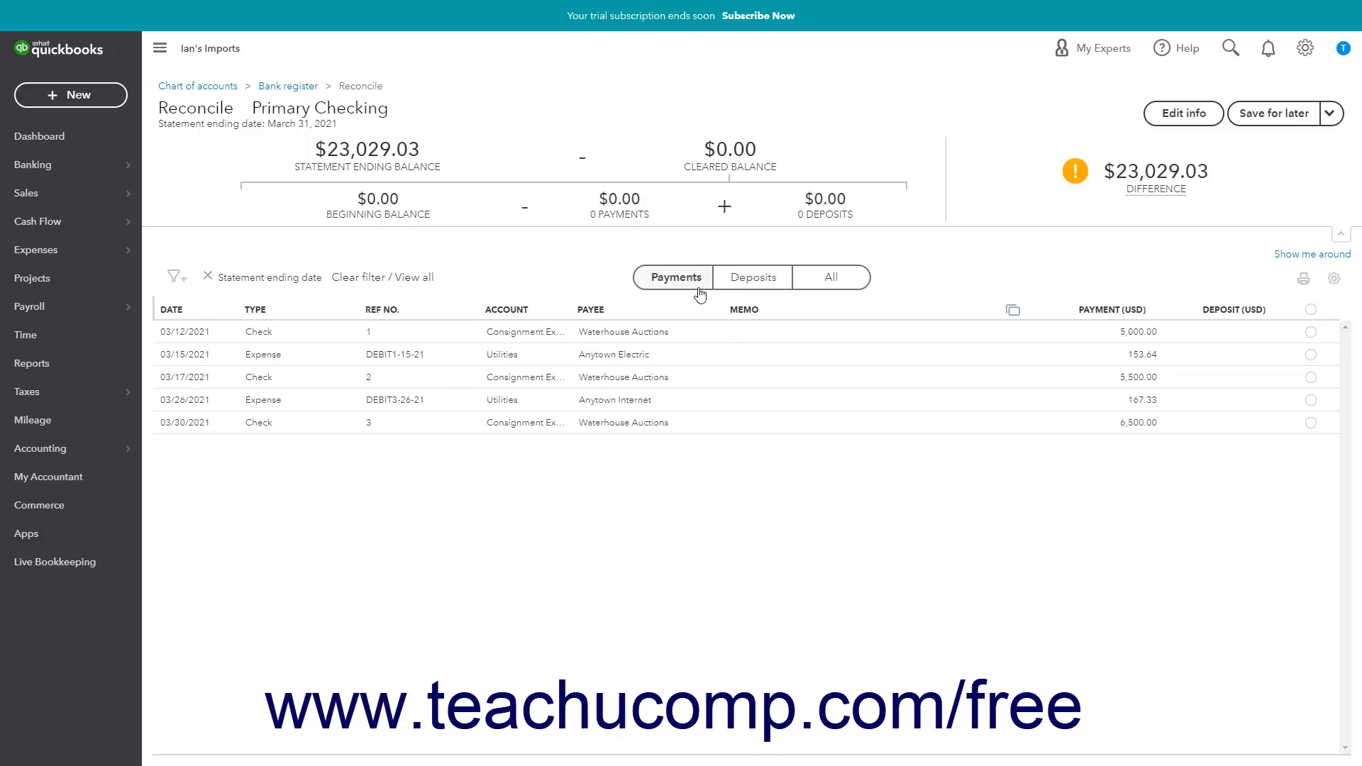
left_click(754, 291)
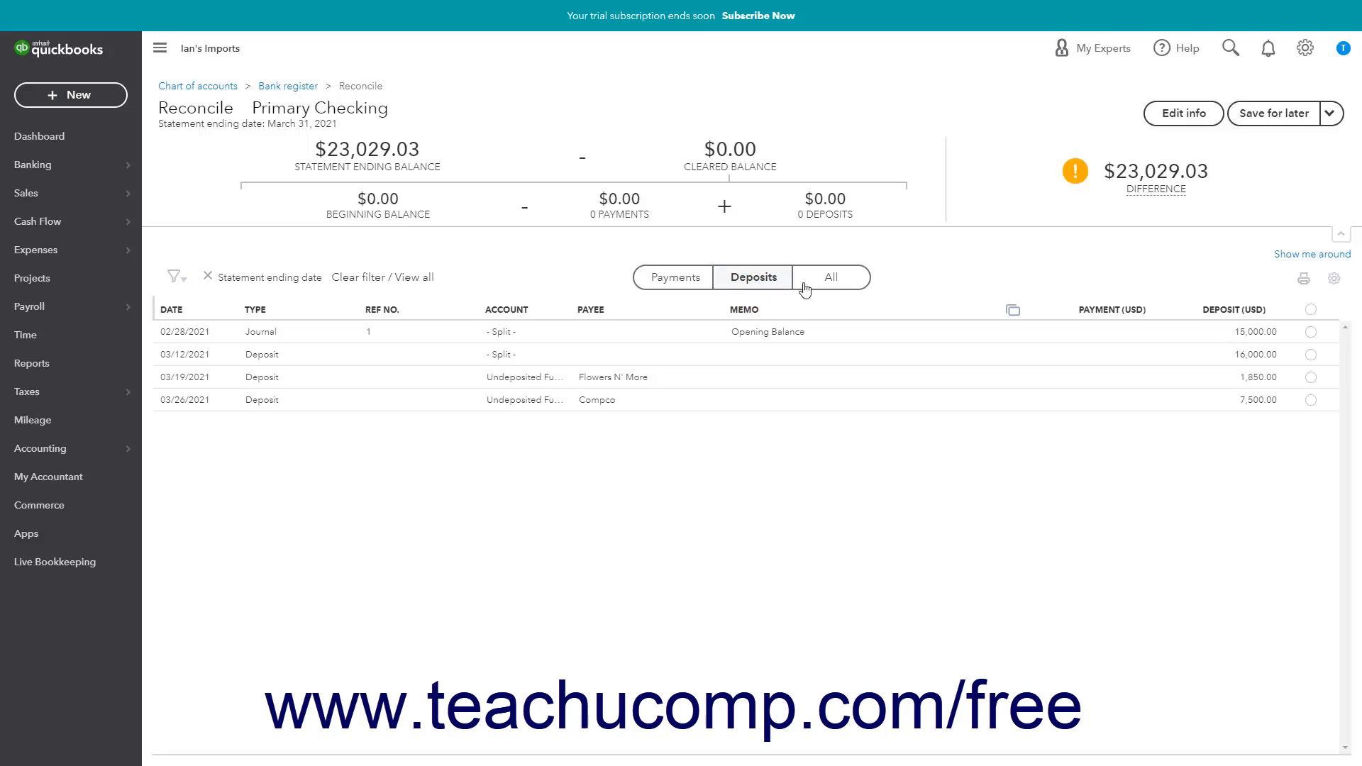
left_click(837, 291)
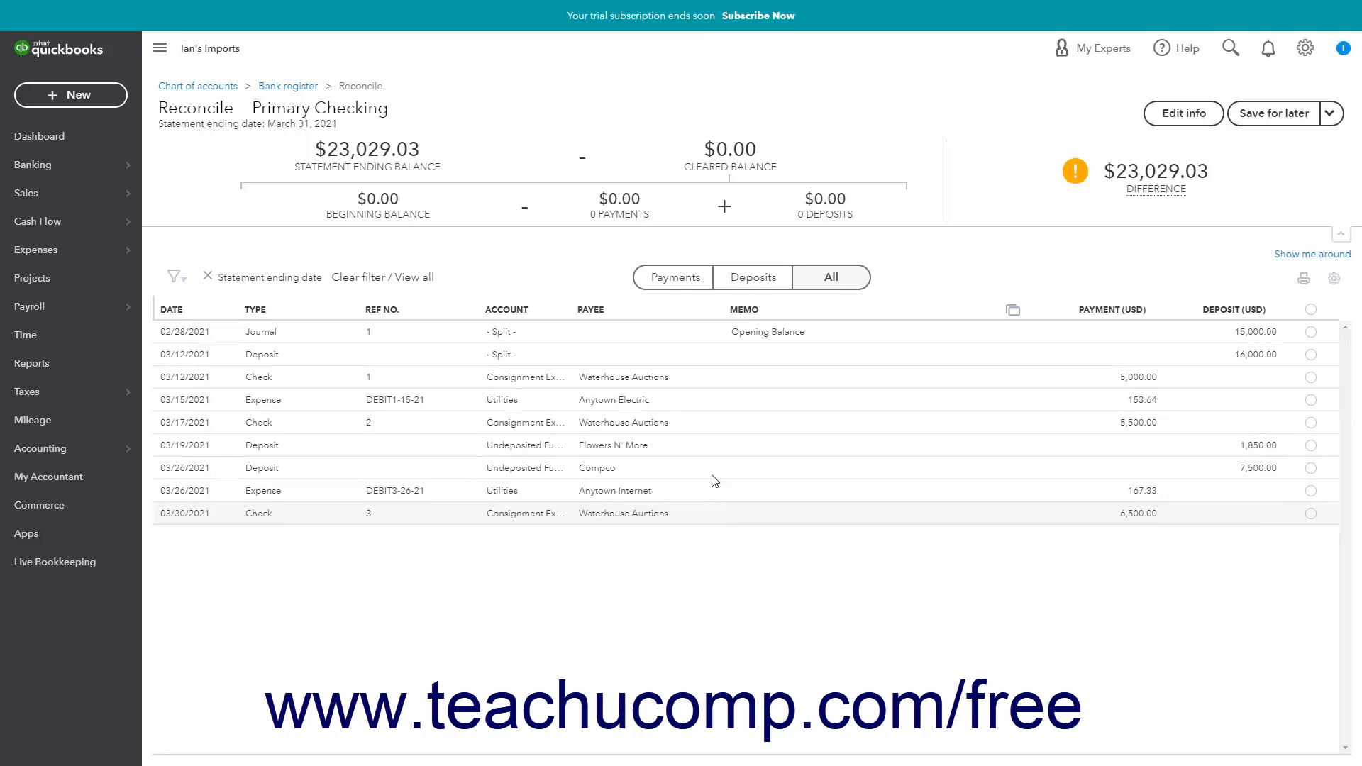
left_click(694, 284)
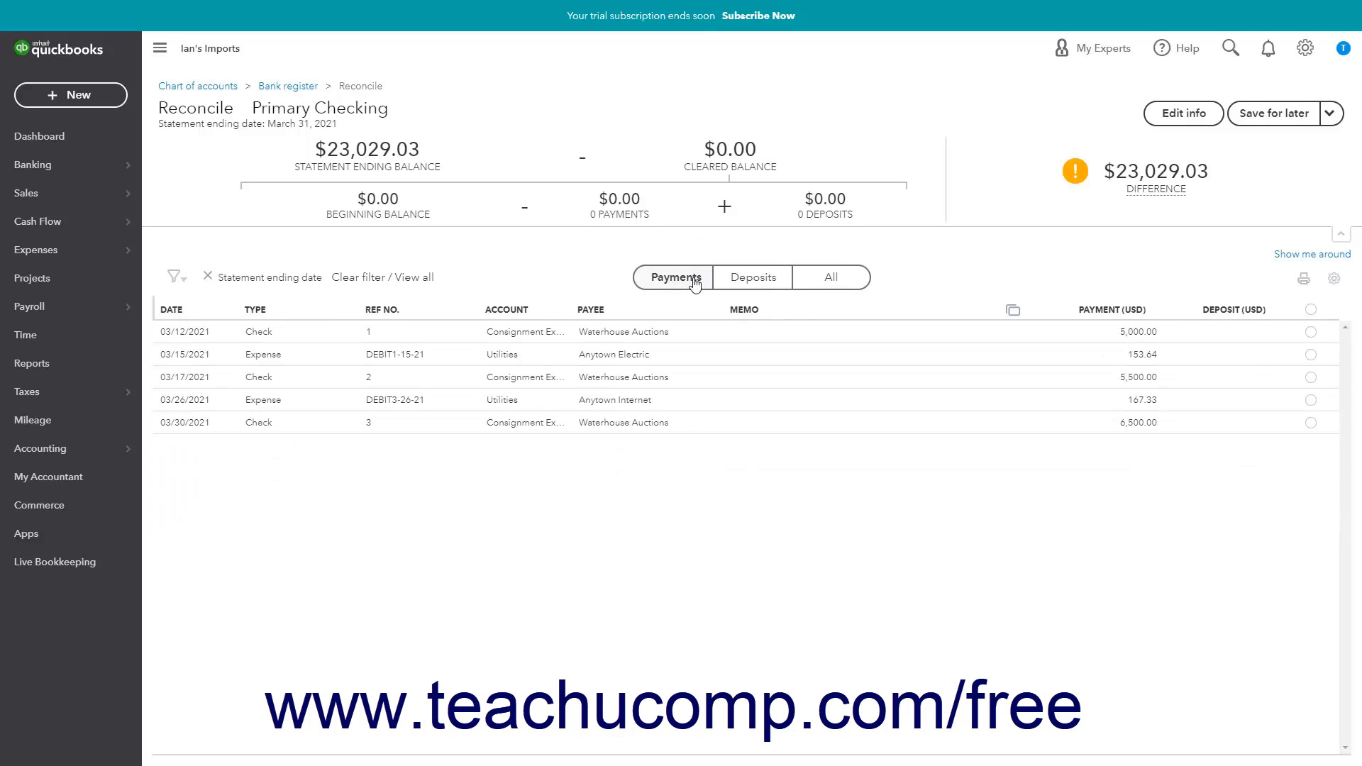
left_click(771, 281)
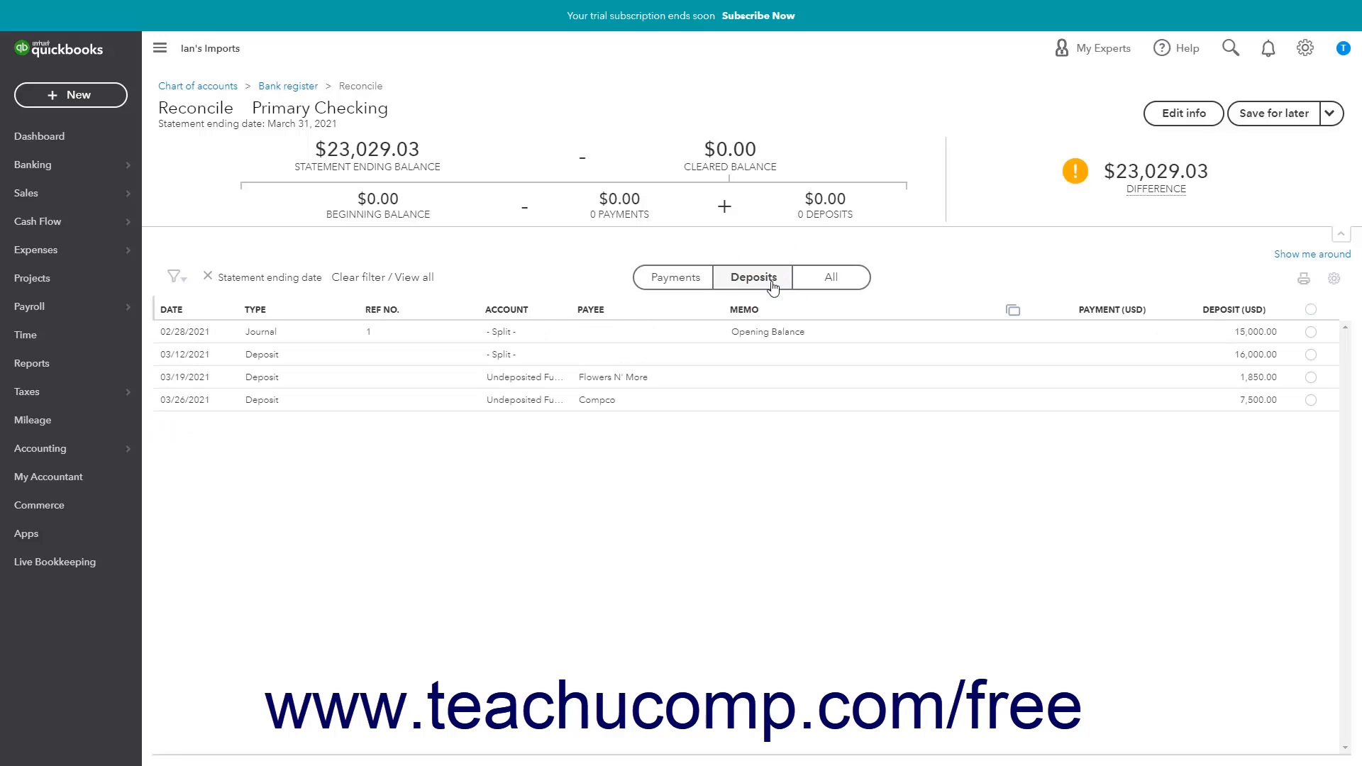
left_click(842, 290)
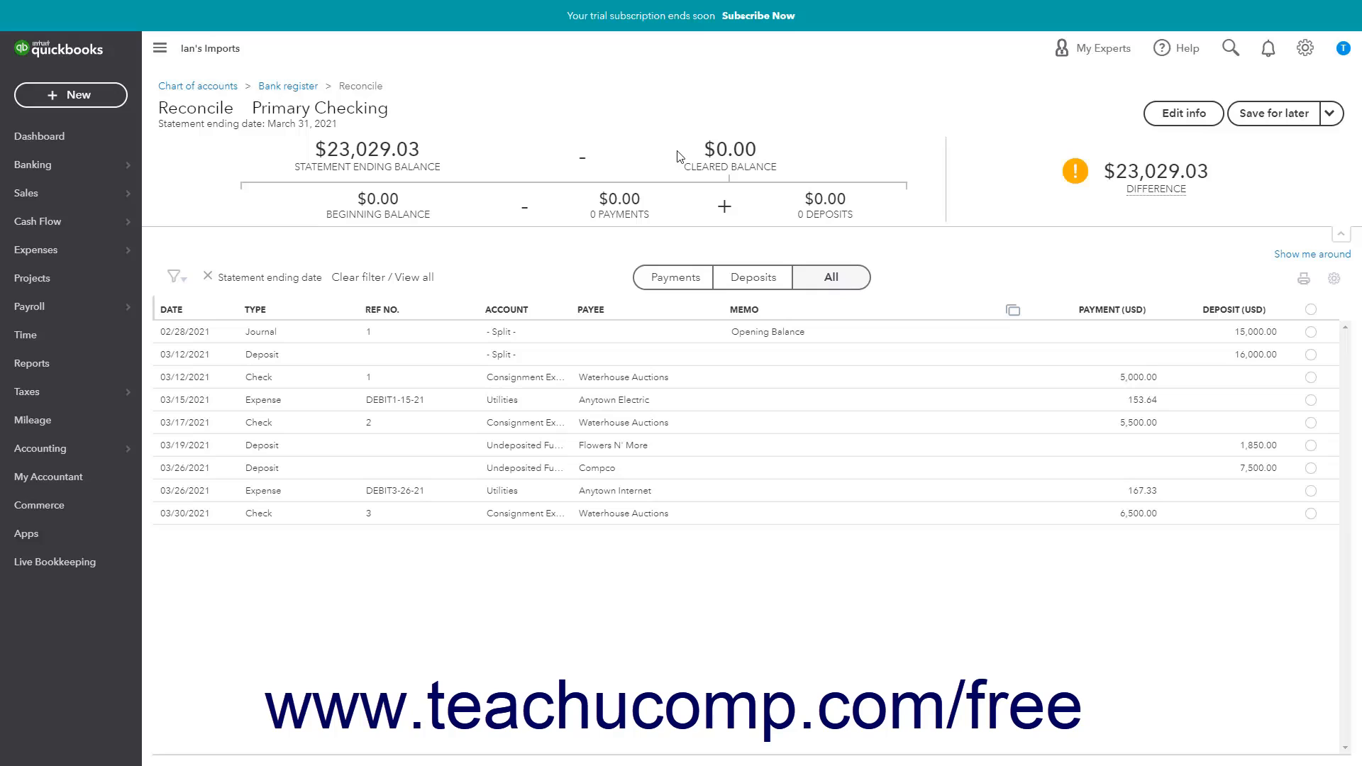
- Mark every listed transaction from 02/28/2021 through 03/30/2021 as cleared, including the opening balance, deposits, checks and expenses
left_click(1310, 332)
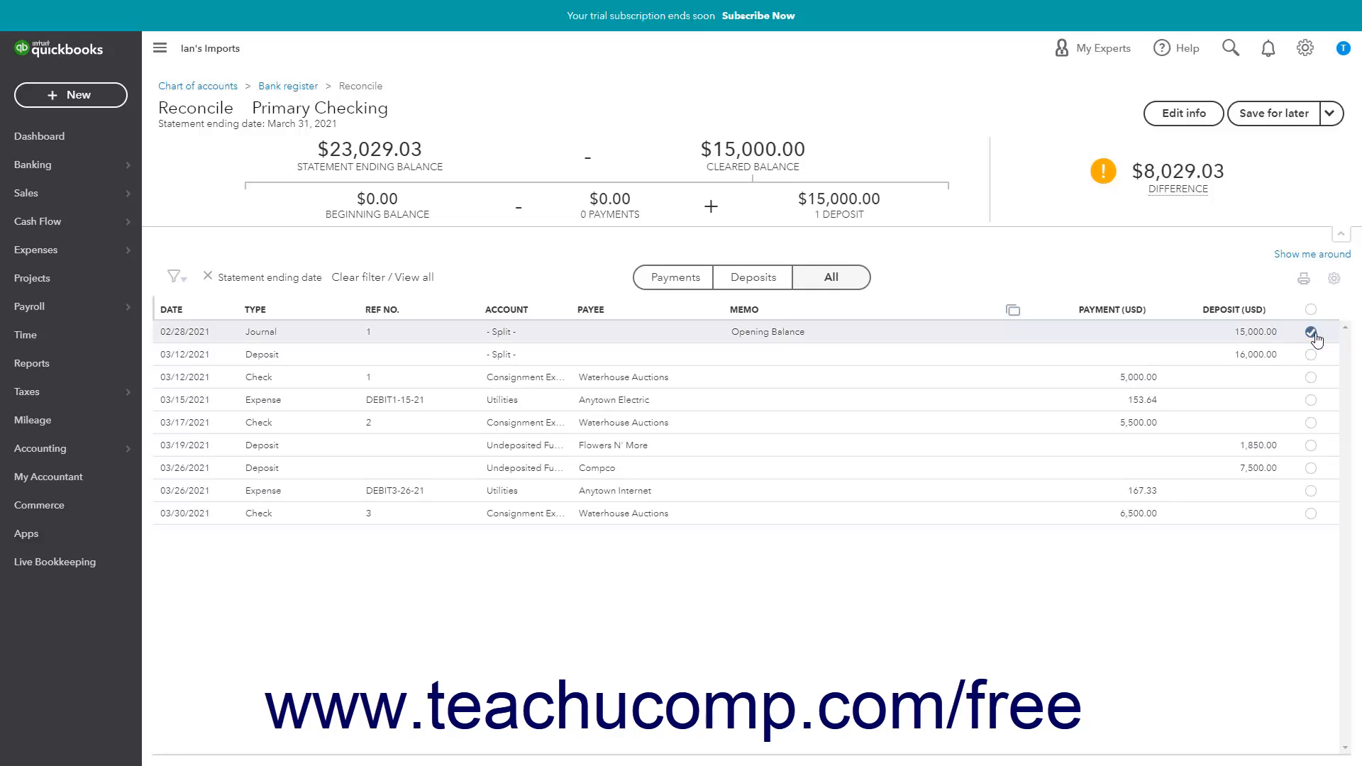
left_click(1310, 354)
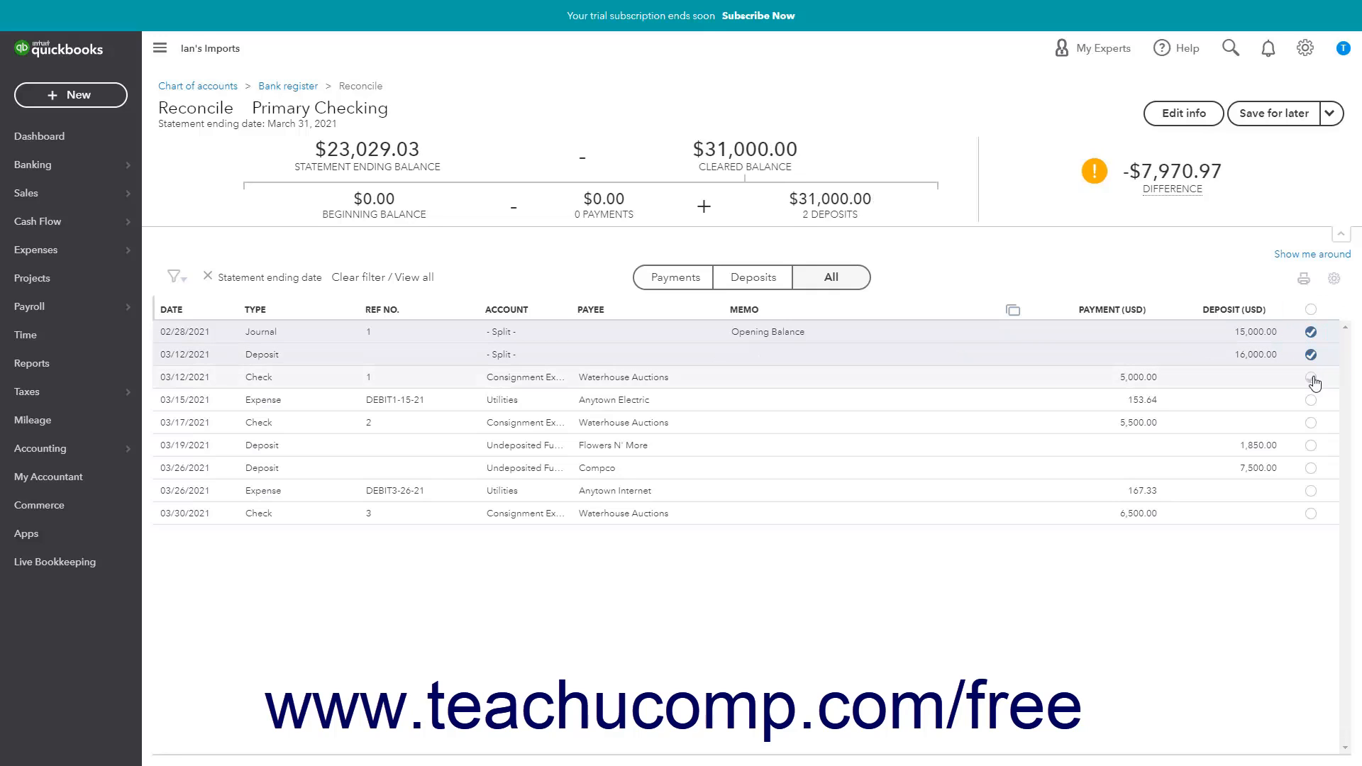
left_click(1313, 379)
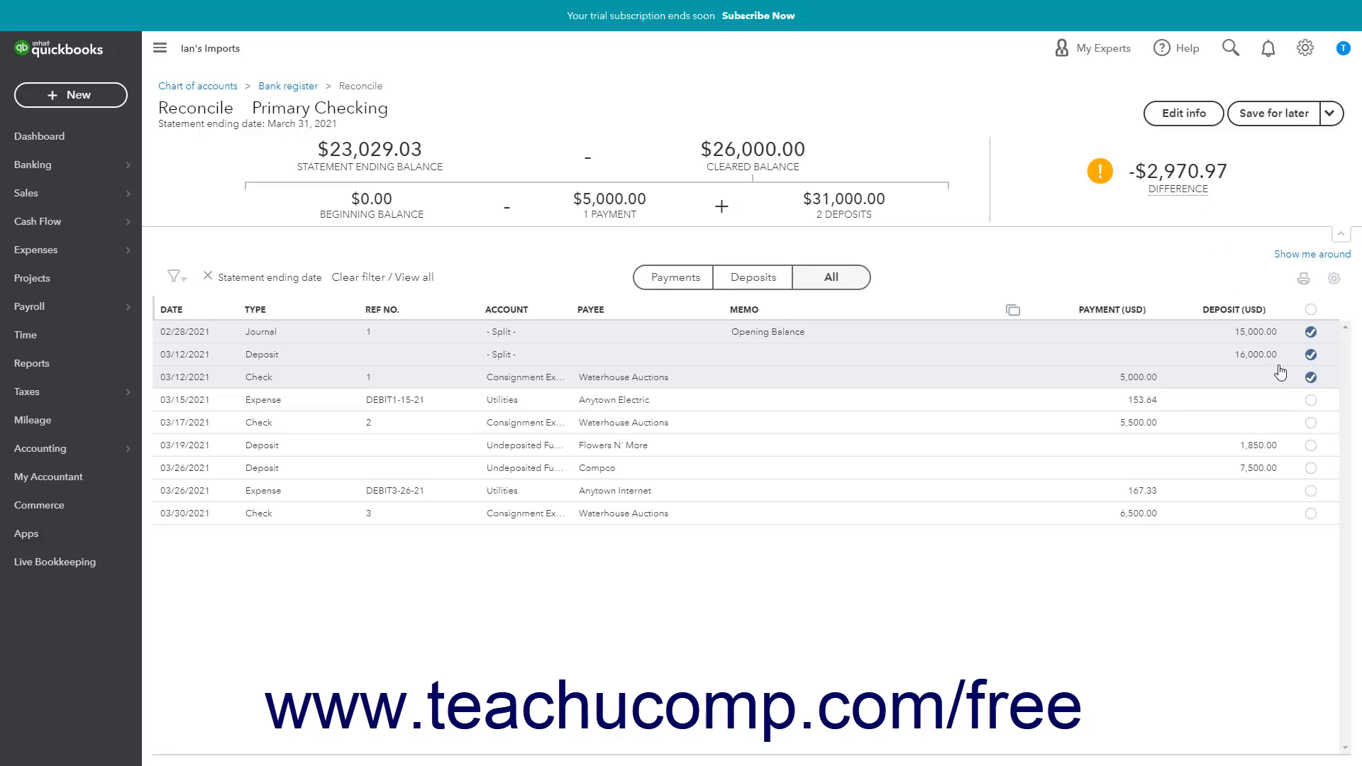
left_click(1311, 401)
left_click(1311, 423)
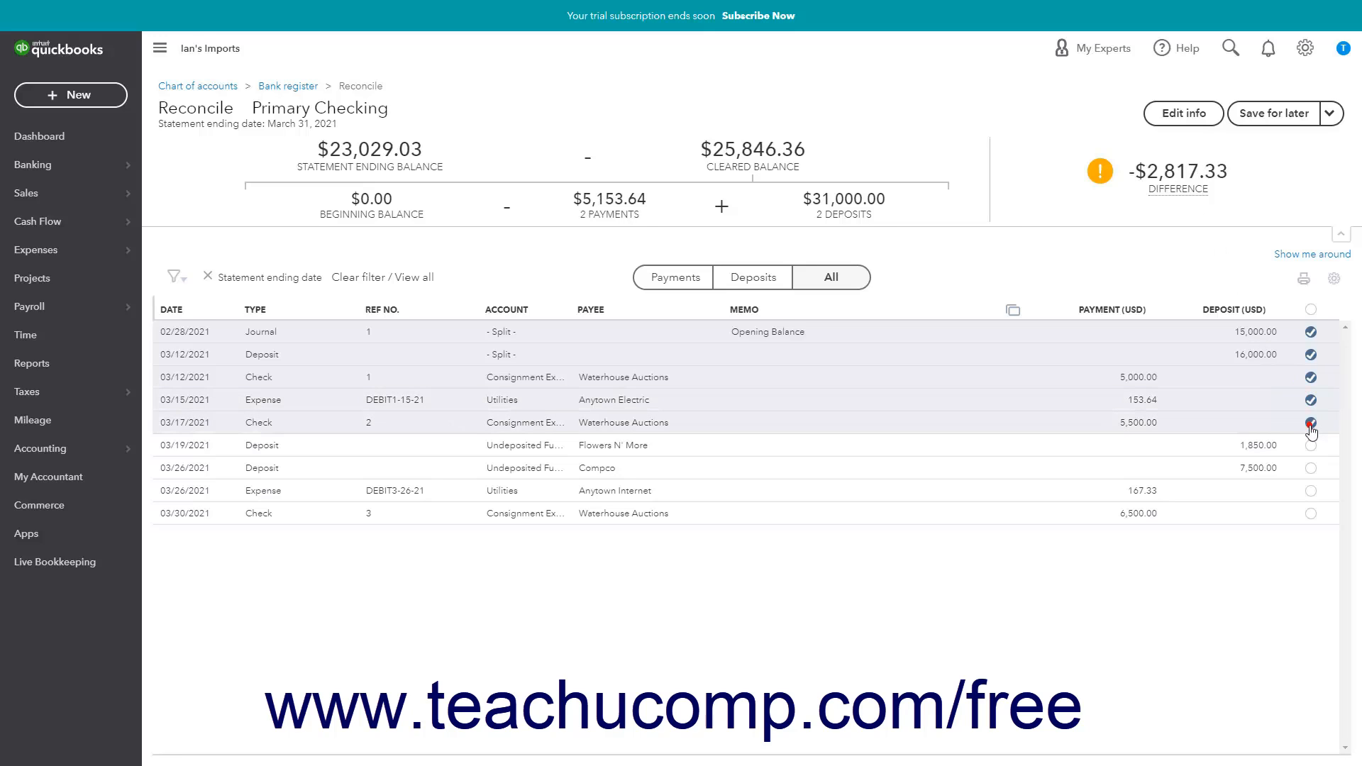
left_click(1310, 446)
left_click(1311, 468)
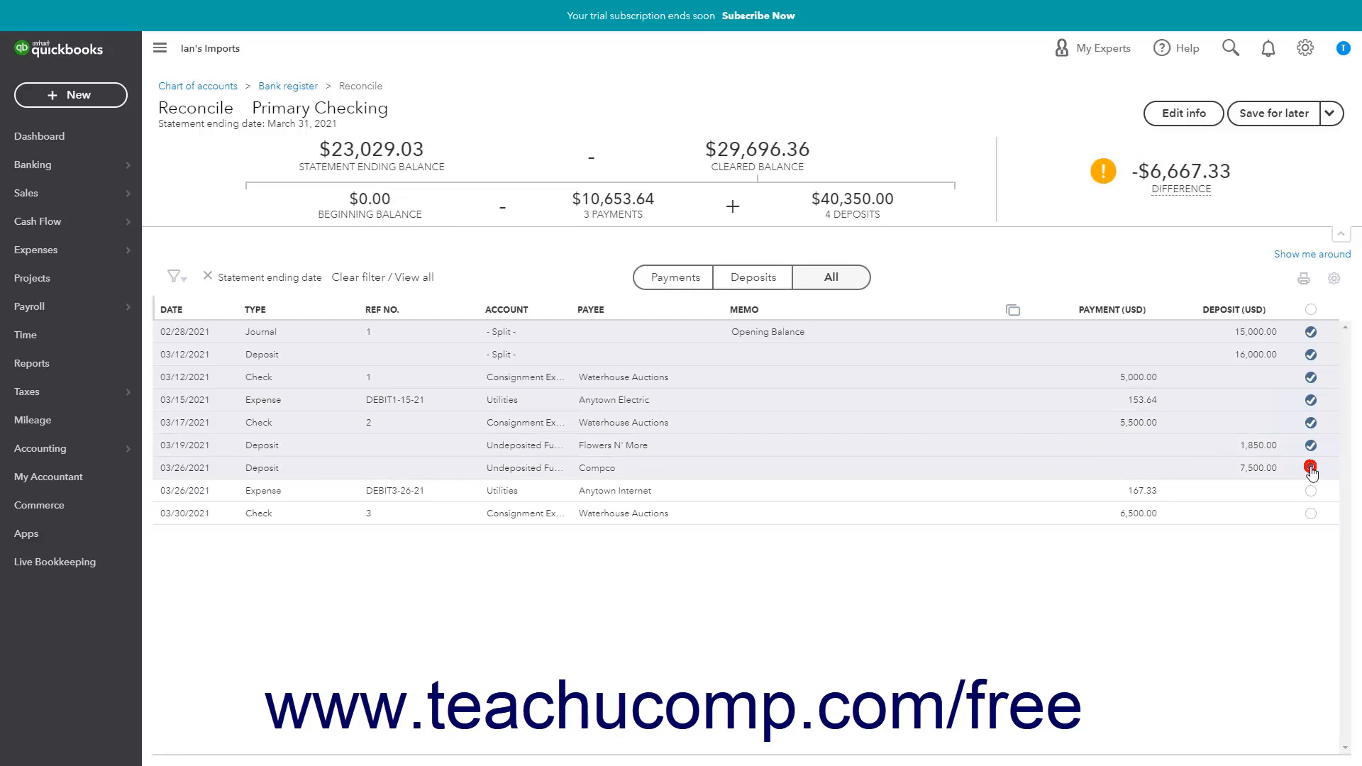
left_click(1310, 490)
left_click(1311, 514)
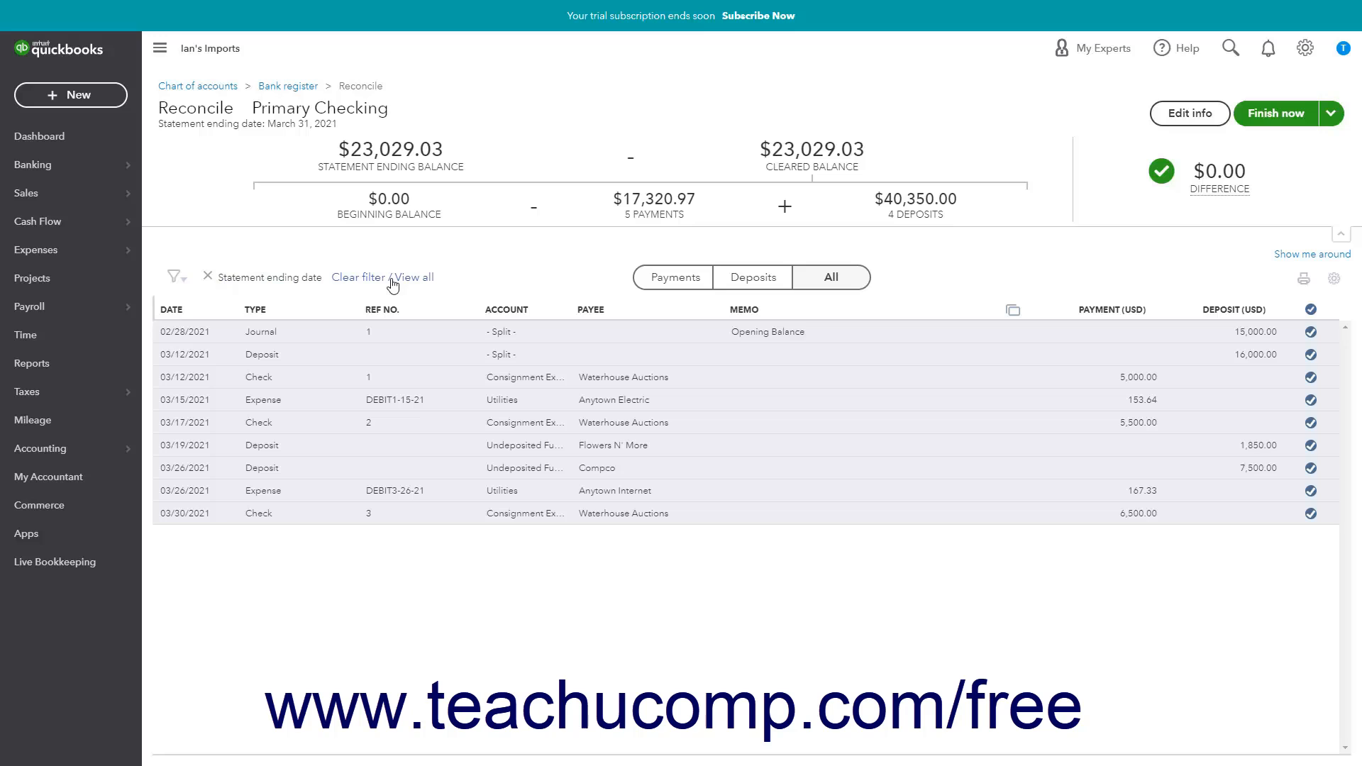
- Review the transaction filter options and the editable statement information, closing both without changes
left_click(183, 280)
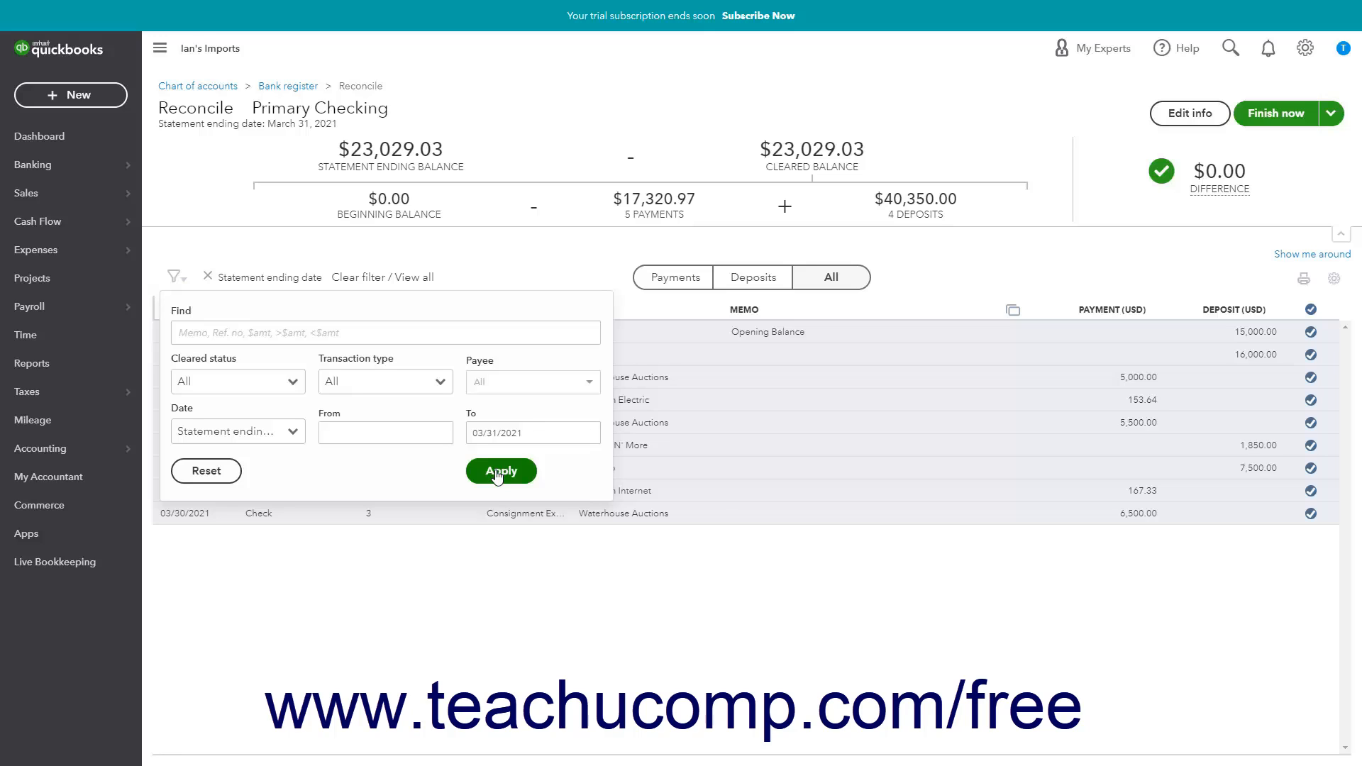
left_click(550, 278)
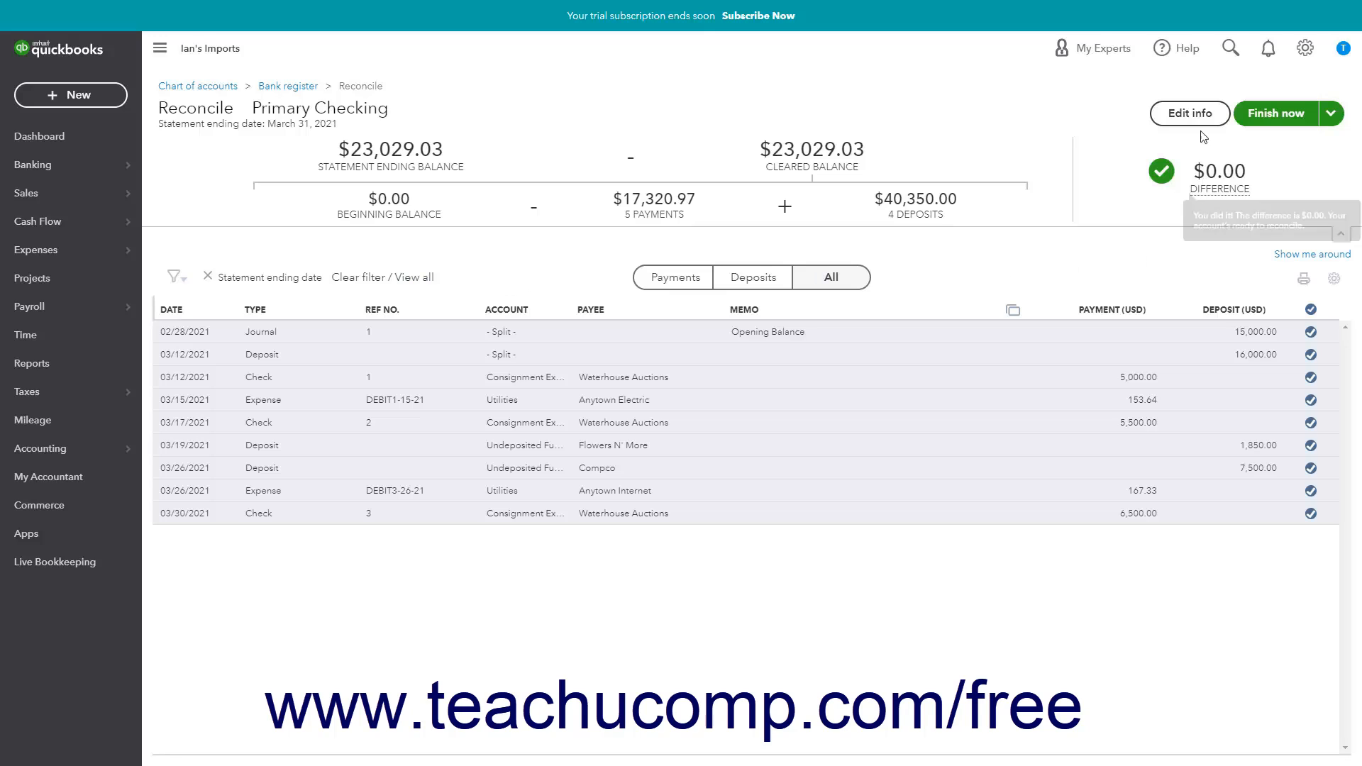
left_click(1192, 114)
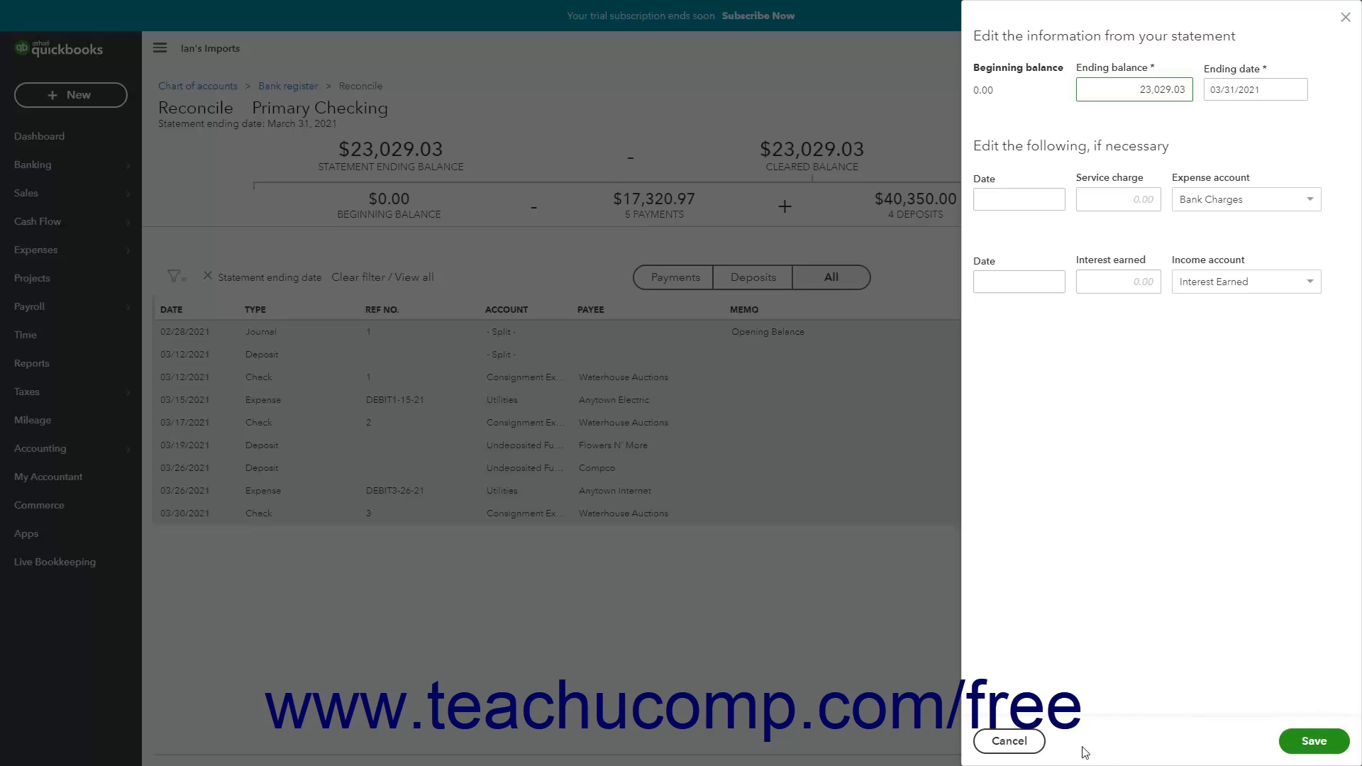
left_click(1007, 740)
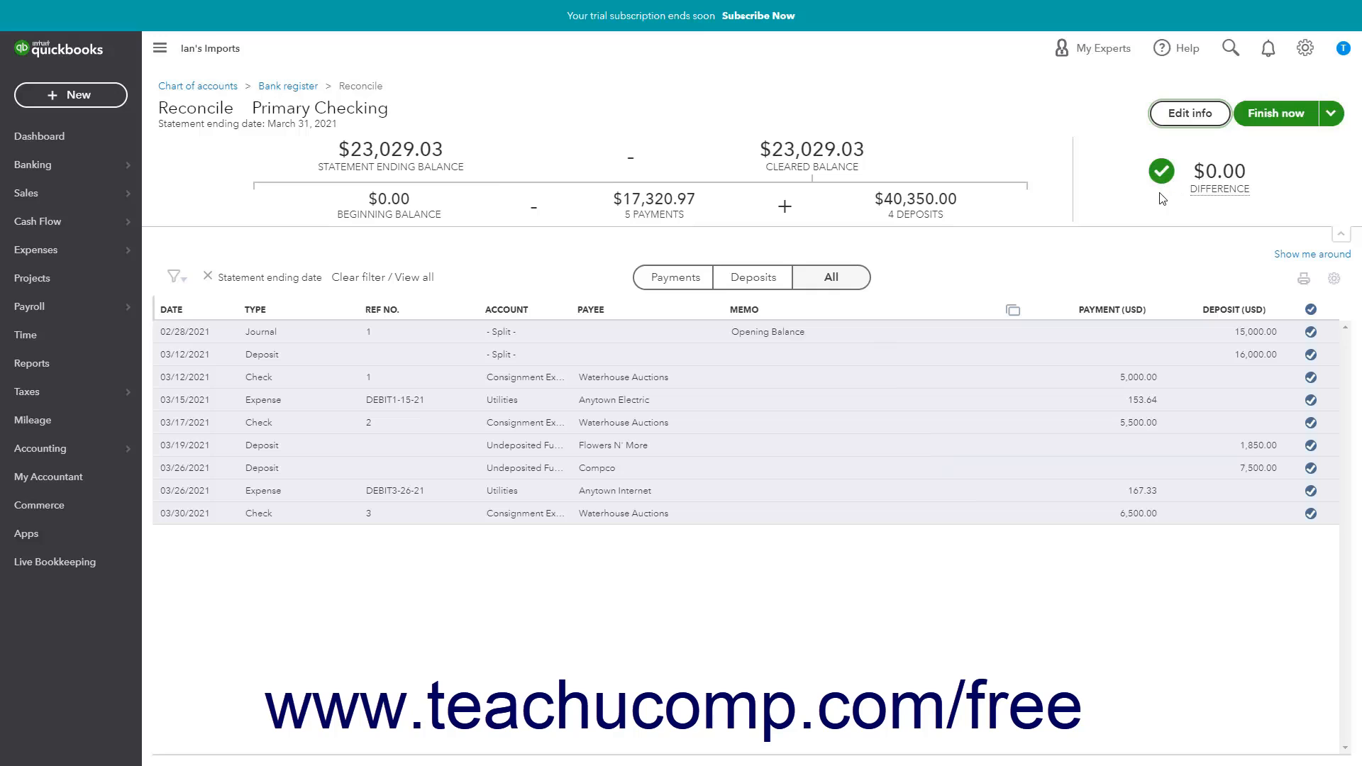
- Save the Primary Checking reconciliation for later instead of finishing it
mouse_move(1172, 205)
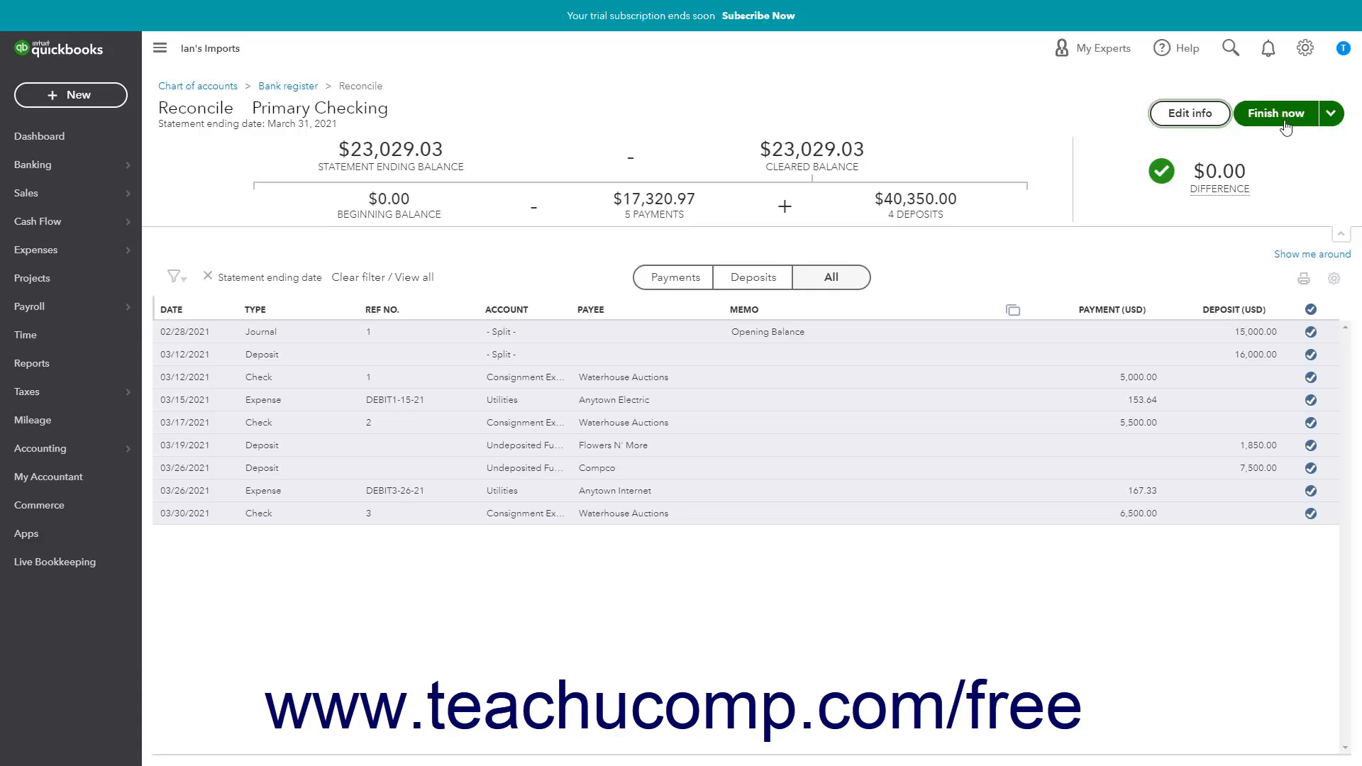
left_click(1339, 121)
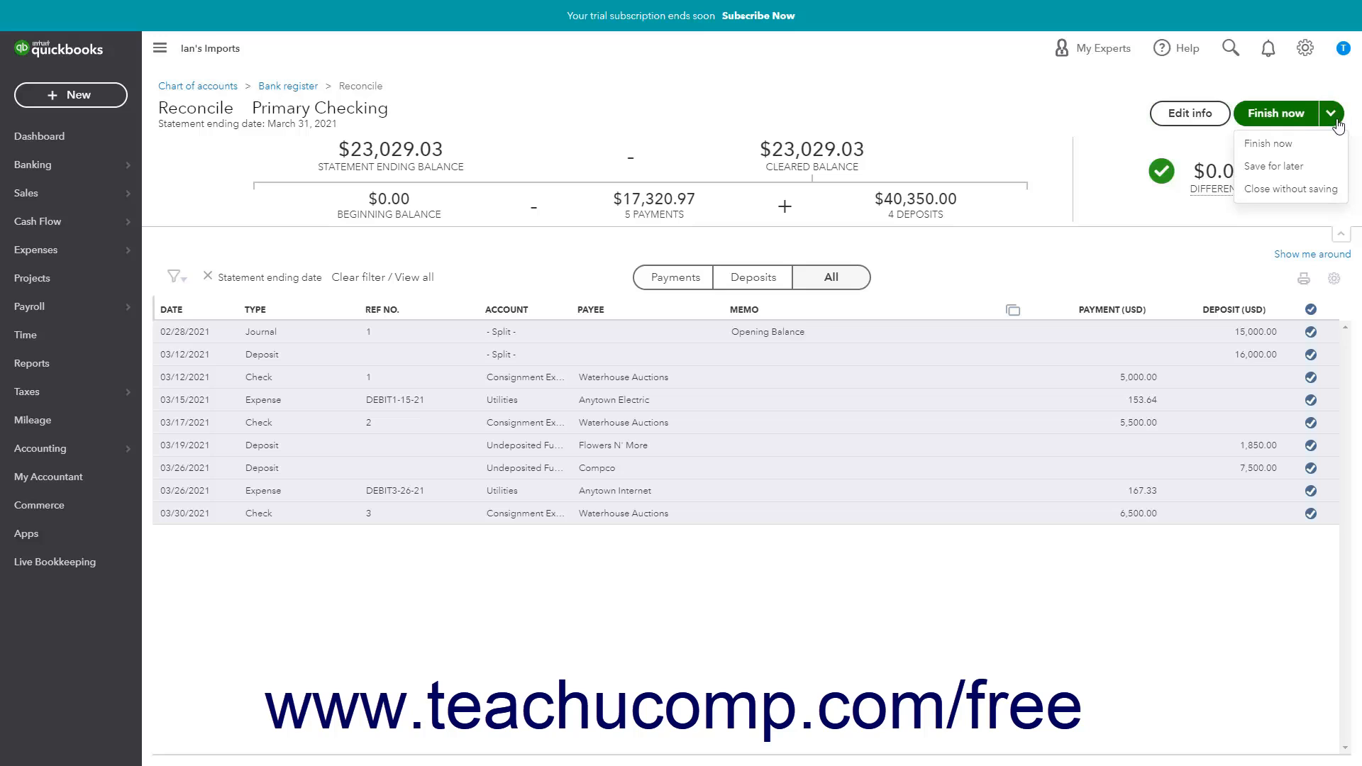
left_click(1304, 169)
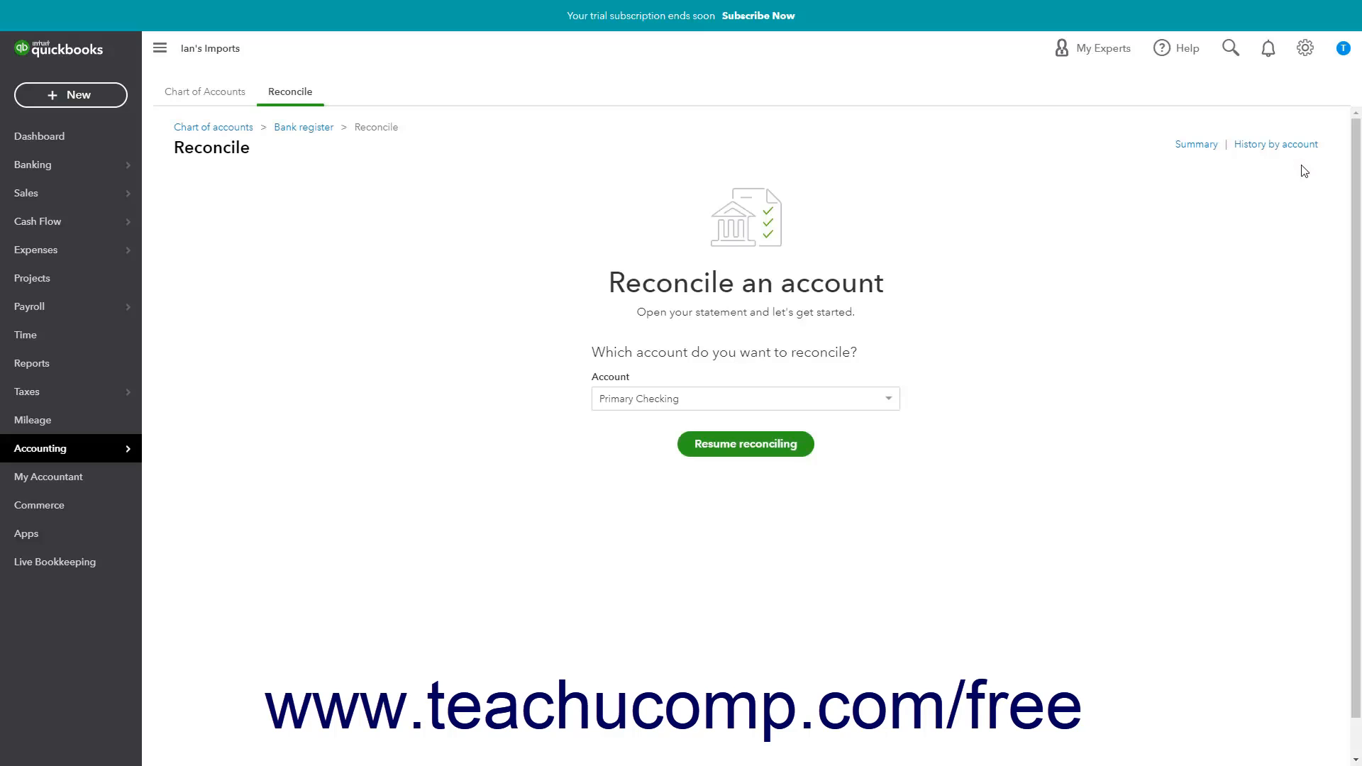
- Return to the Reconcile tool, choose Primary Checking and resume its saved reconciliation
left_click(1302, 54)
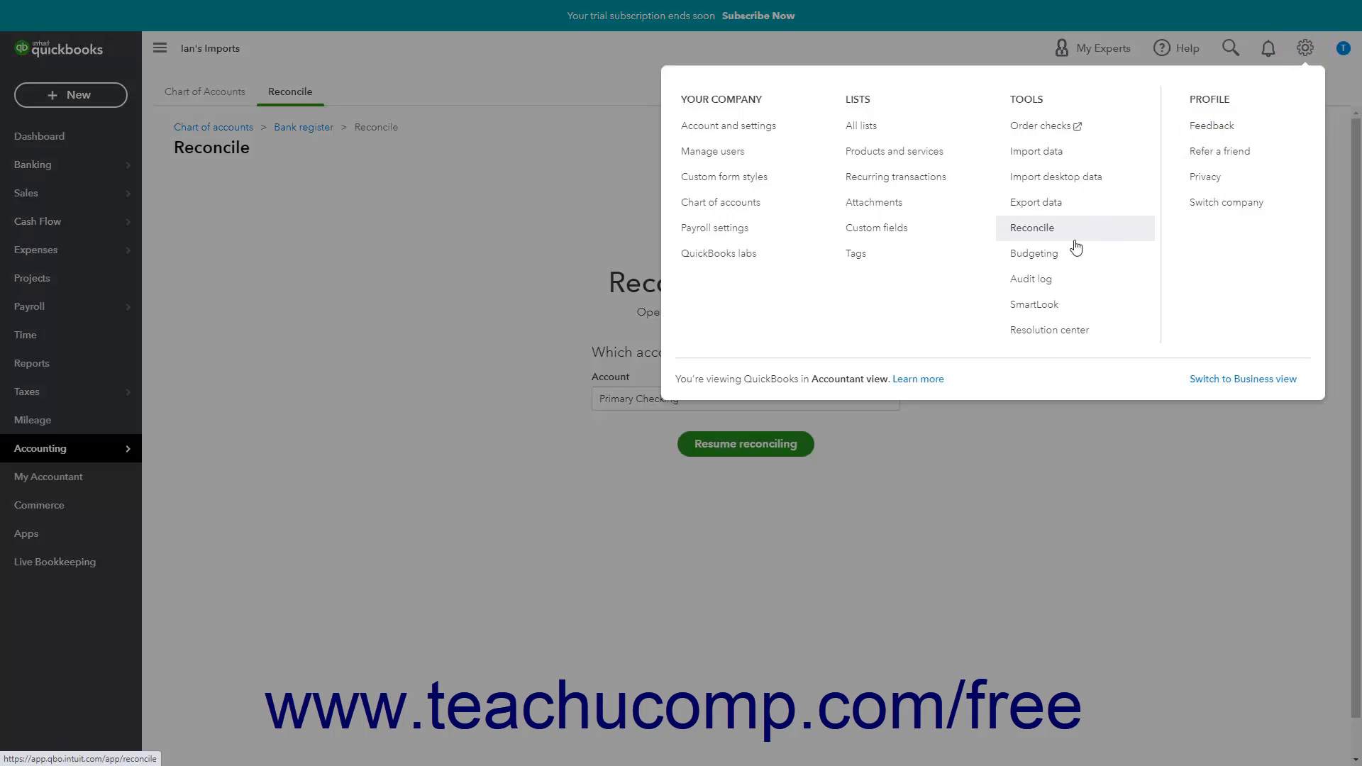
left_click(1032, 228)
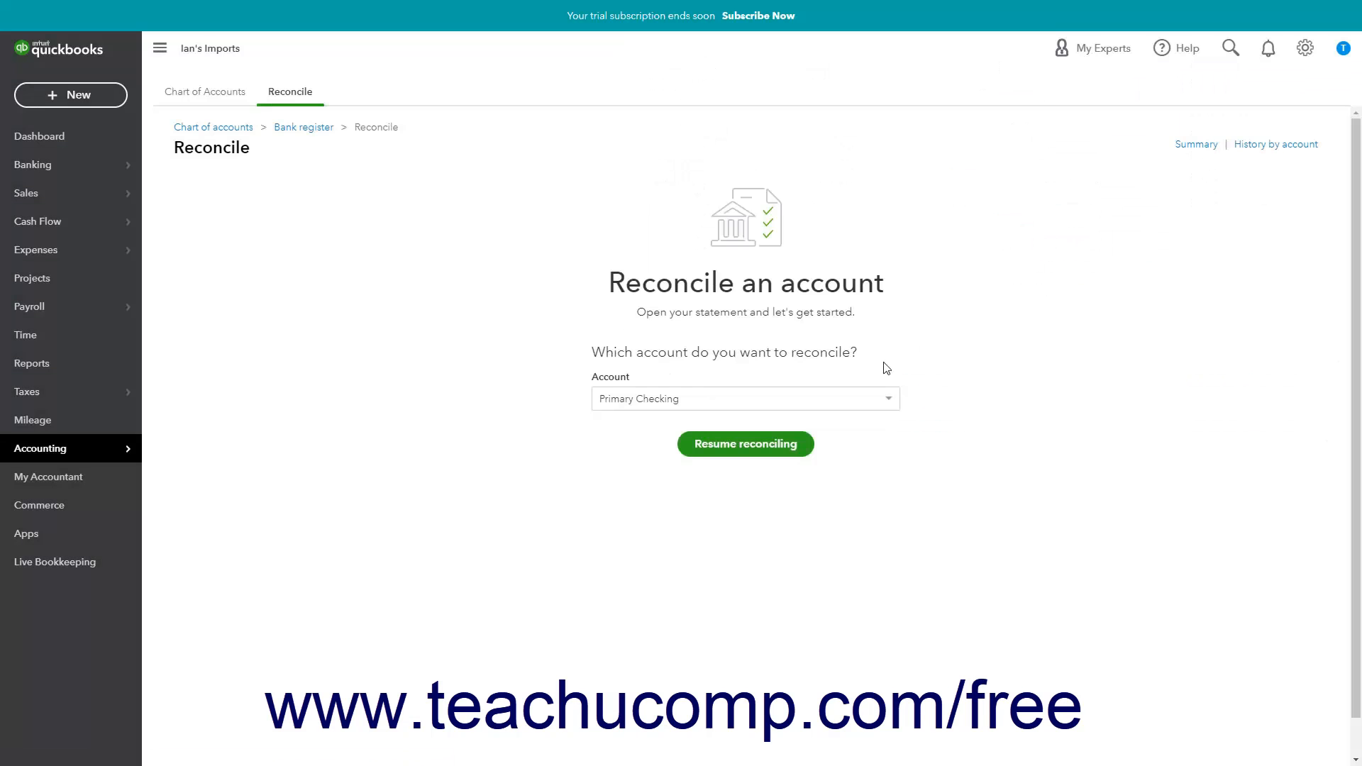
left_click(886, 406)
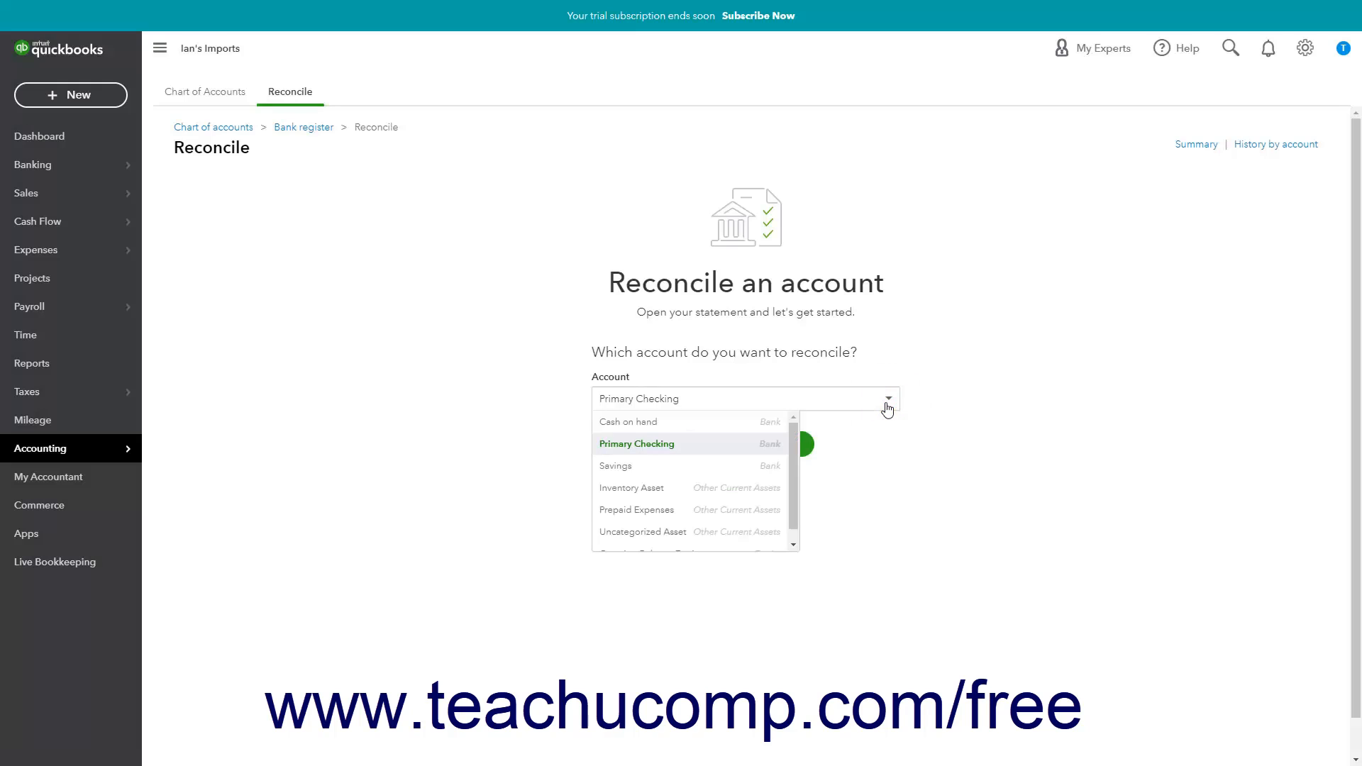
left_click(746, 445)
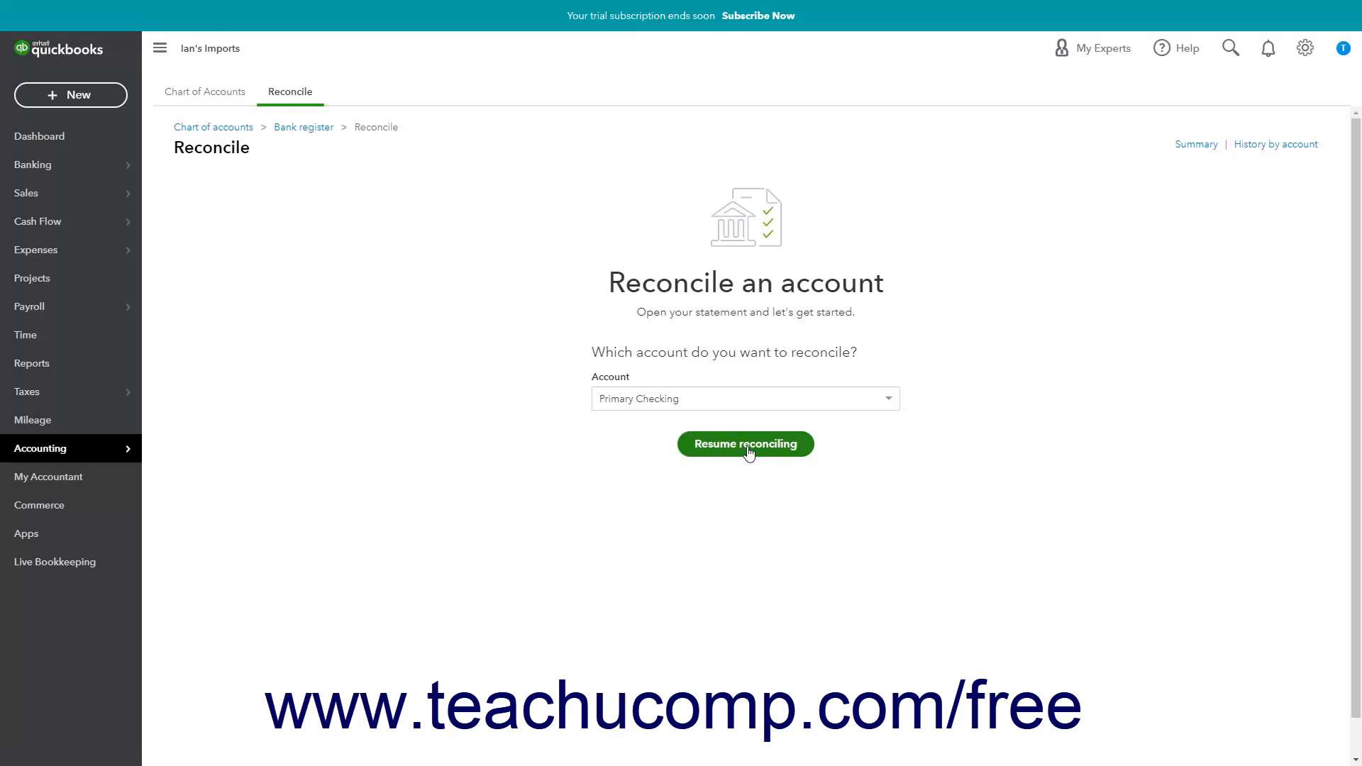
left_click(746, 444)
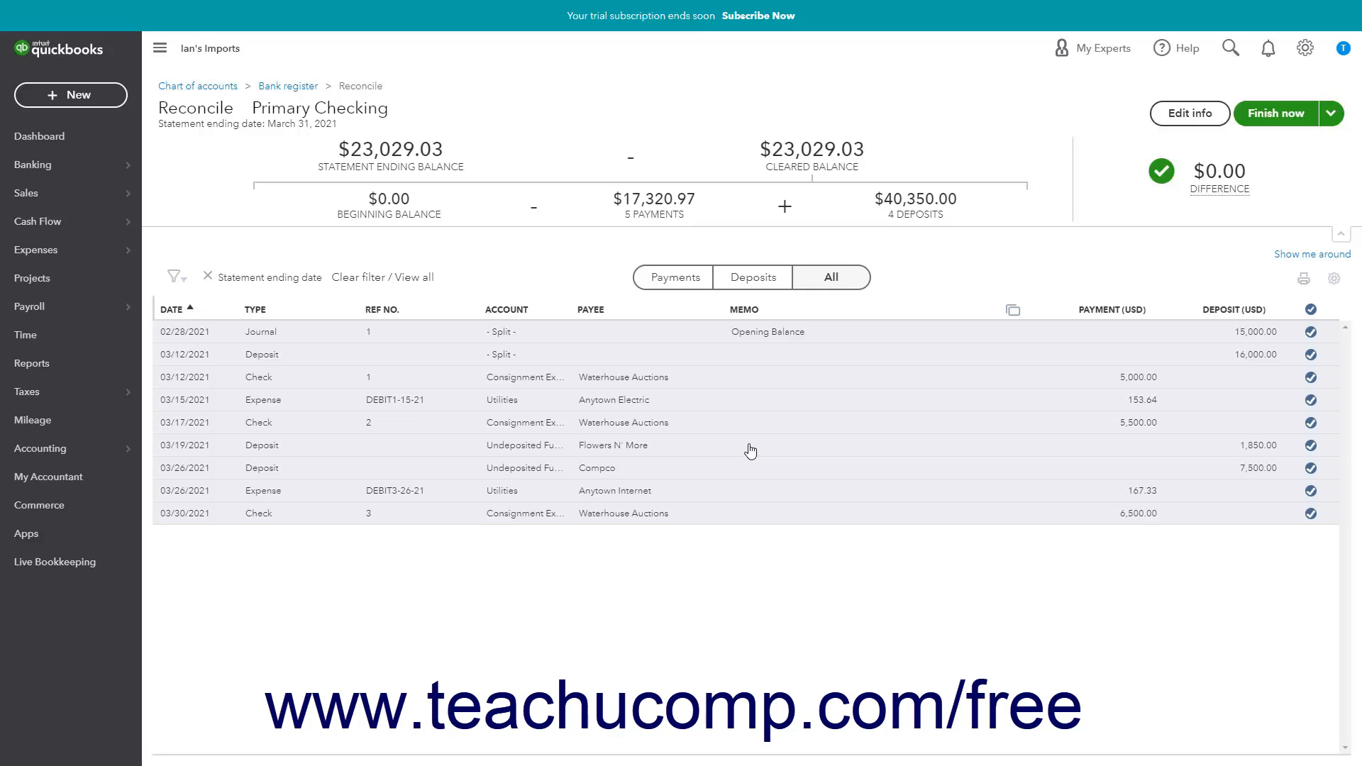
left_click(1338, 113)
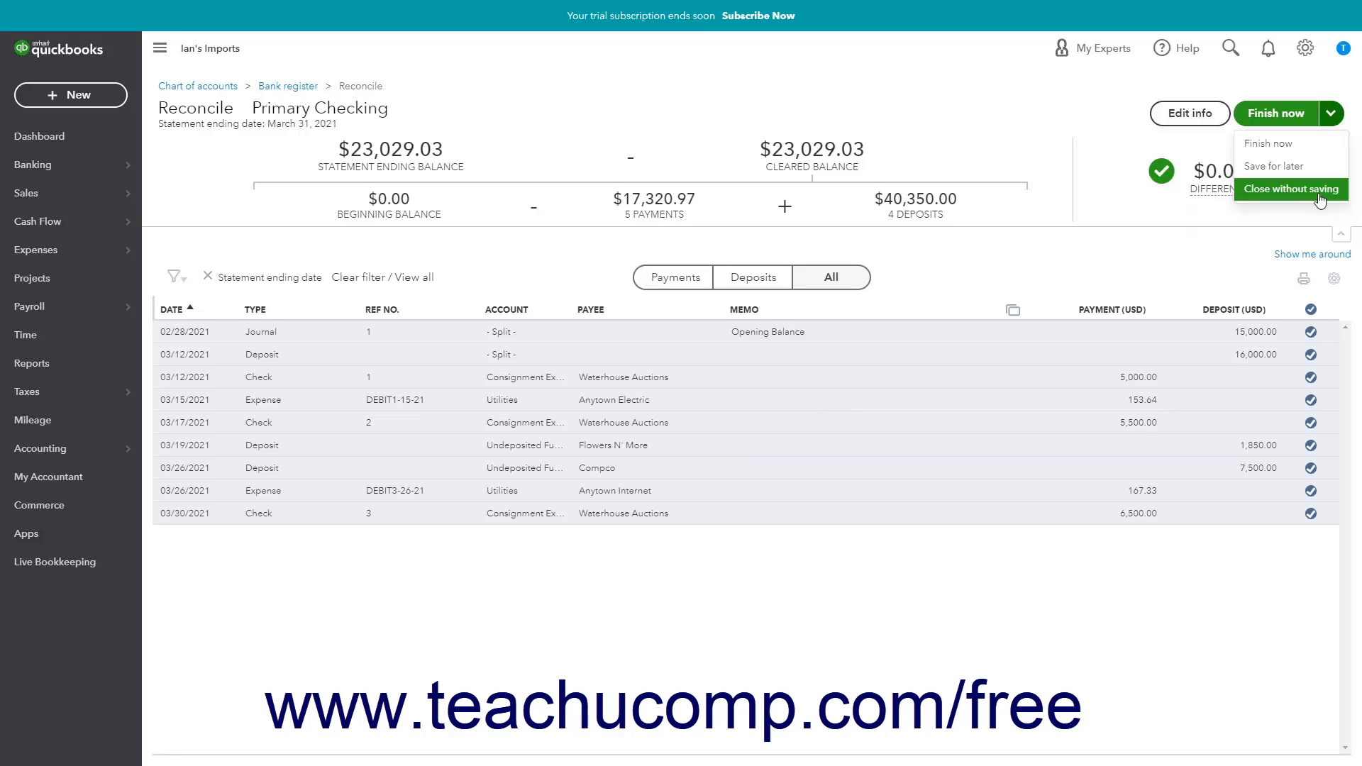
left_click(1320, 201)
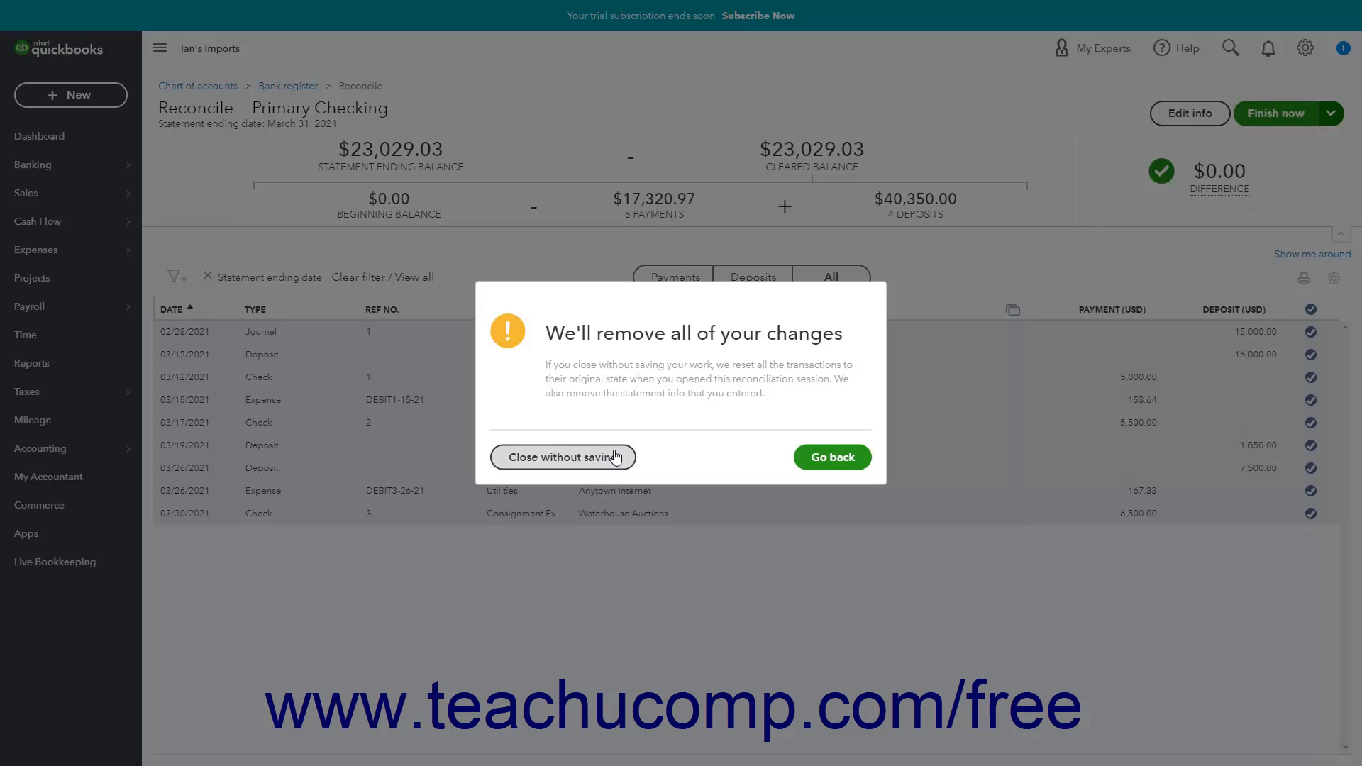
left_click(830, 463)
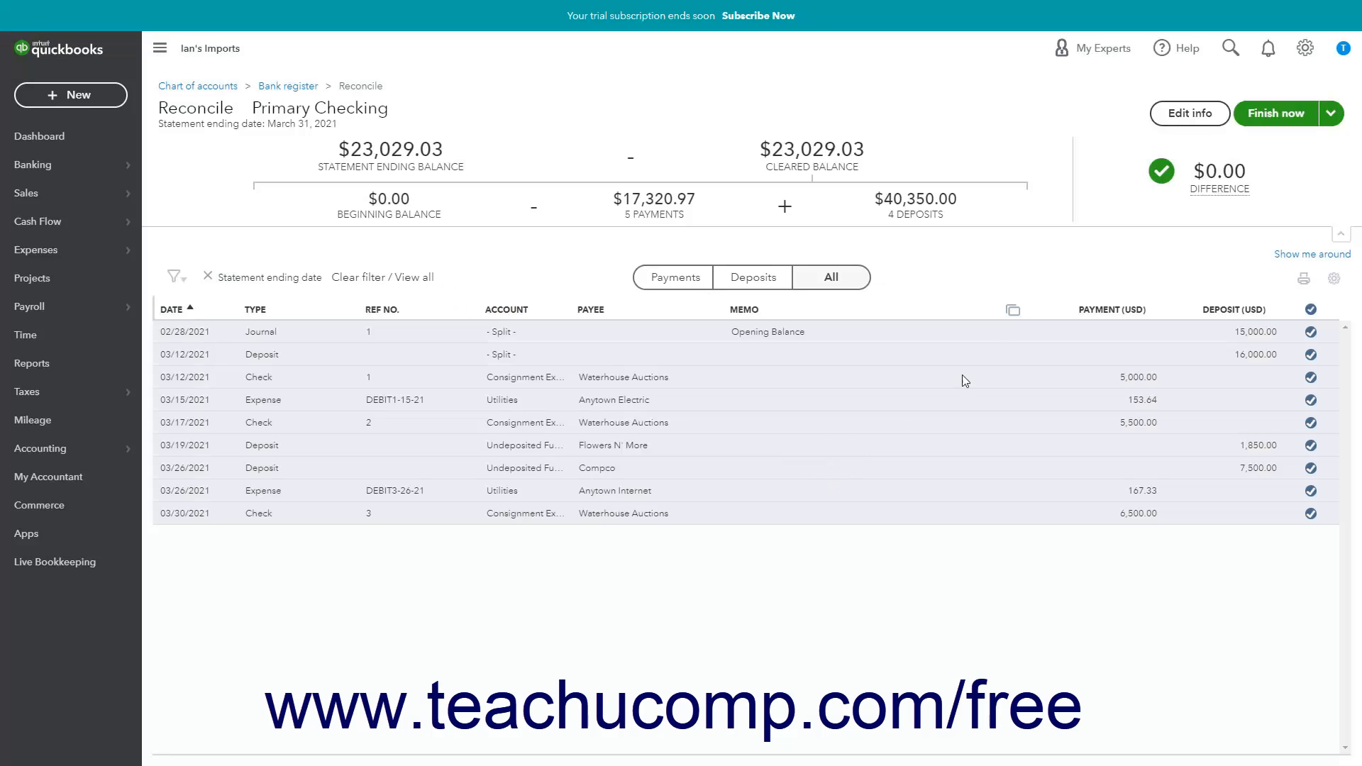
- Finish the Primary Checking reconciliation without opening its report from the confirmation
left_click(1259, 110)
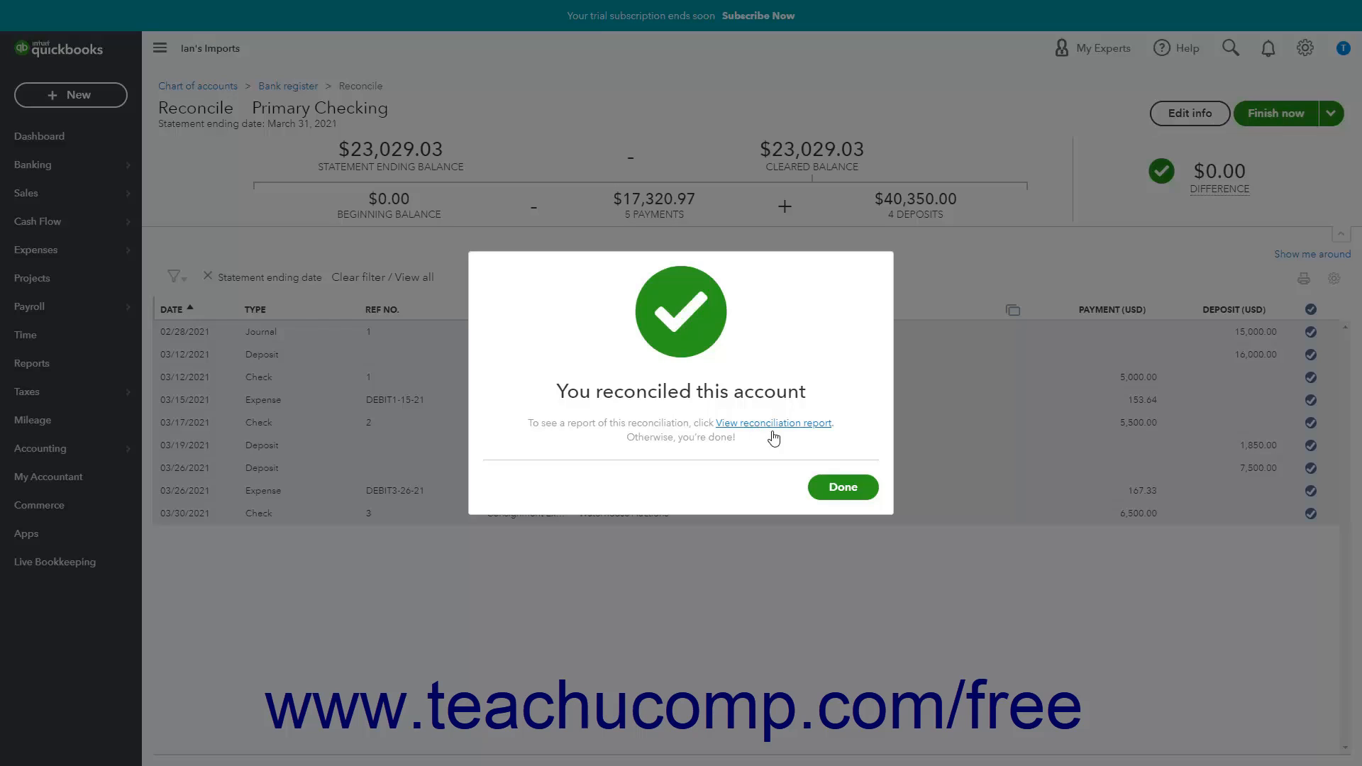
left_click(826, 489)
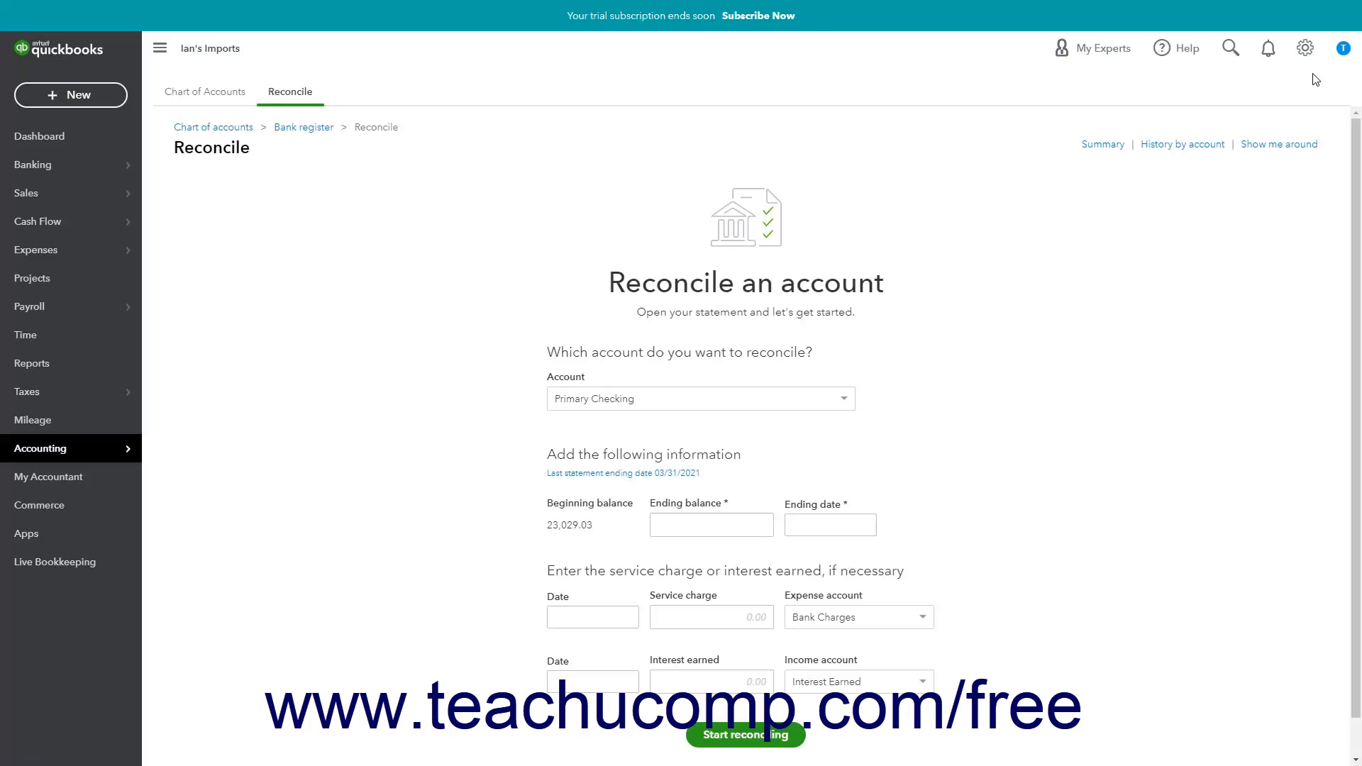
- From the Reconcile tool, open Primary Checking's reconciliation history and view the report for the statement ending 03/31/2021
left_click(1299, 56)
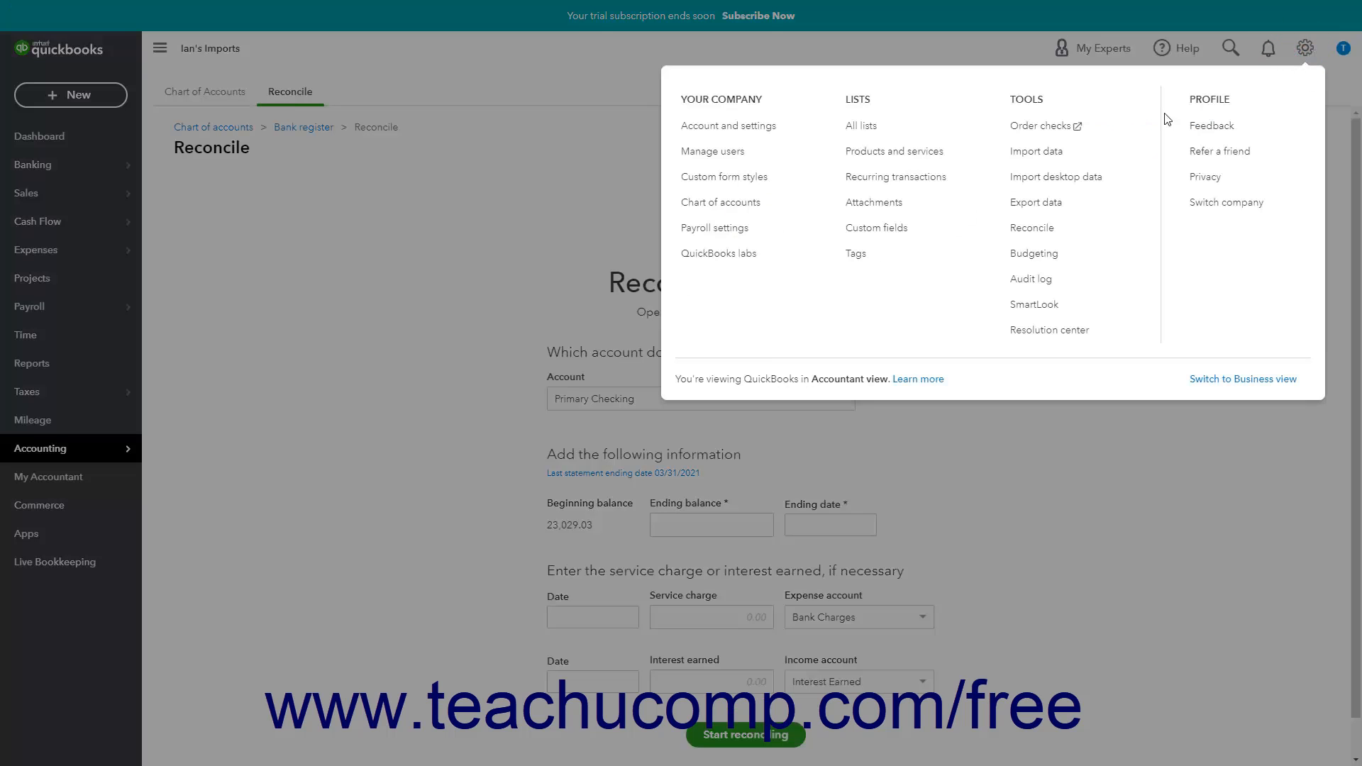
left_click(1036, 239)
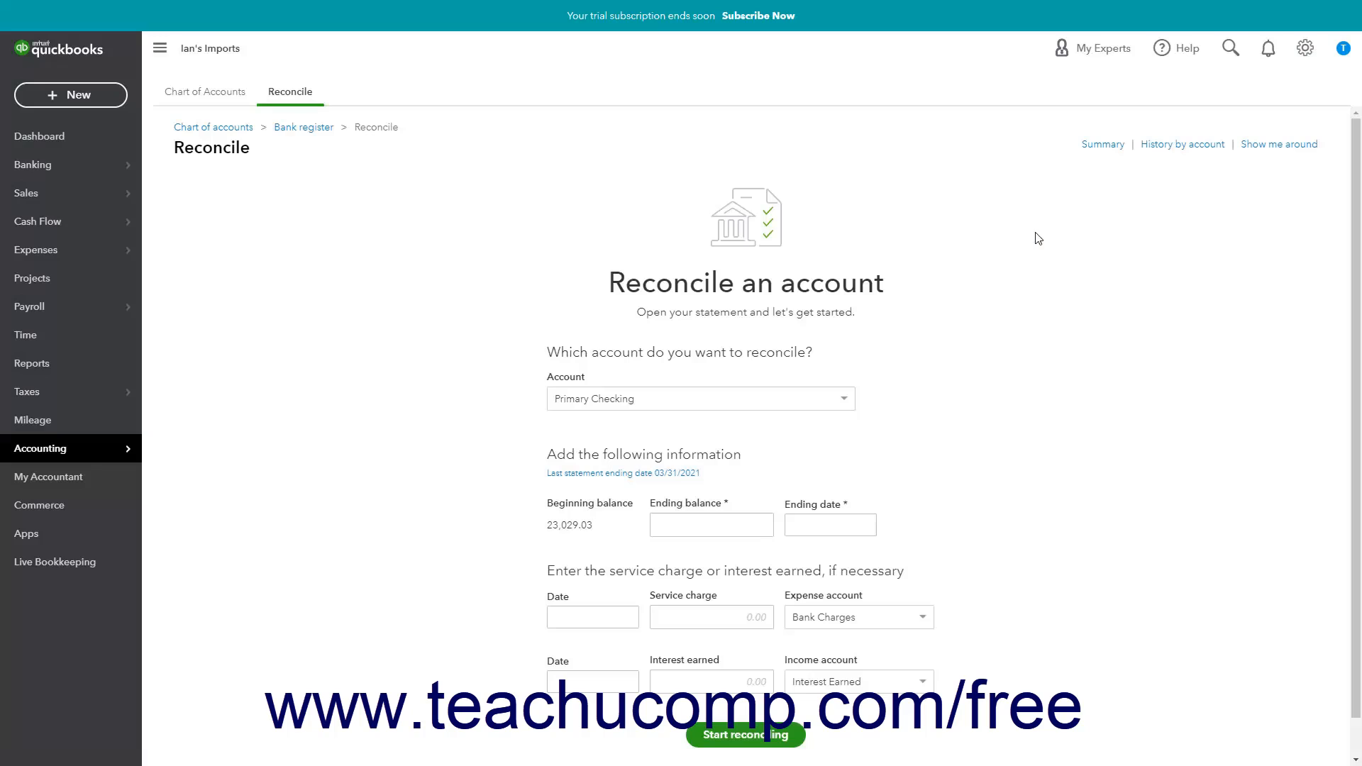
left_click(1187, 146)
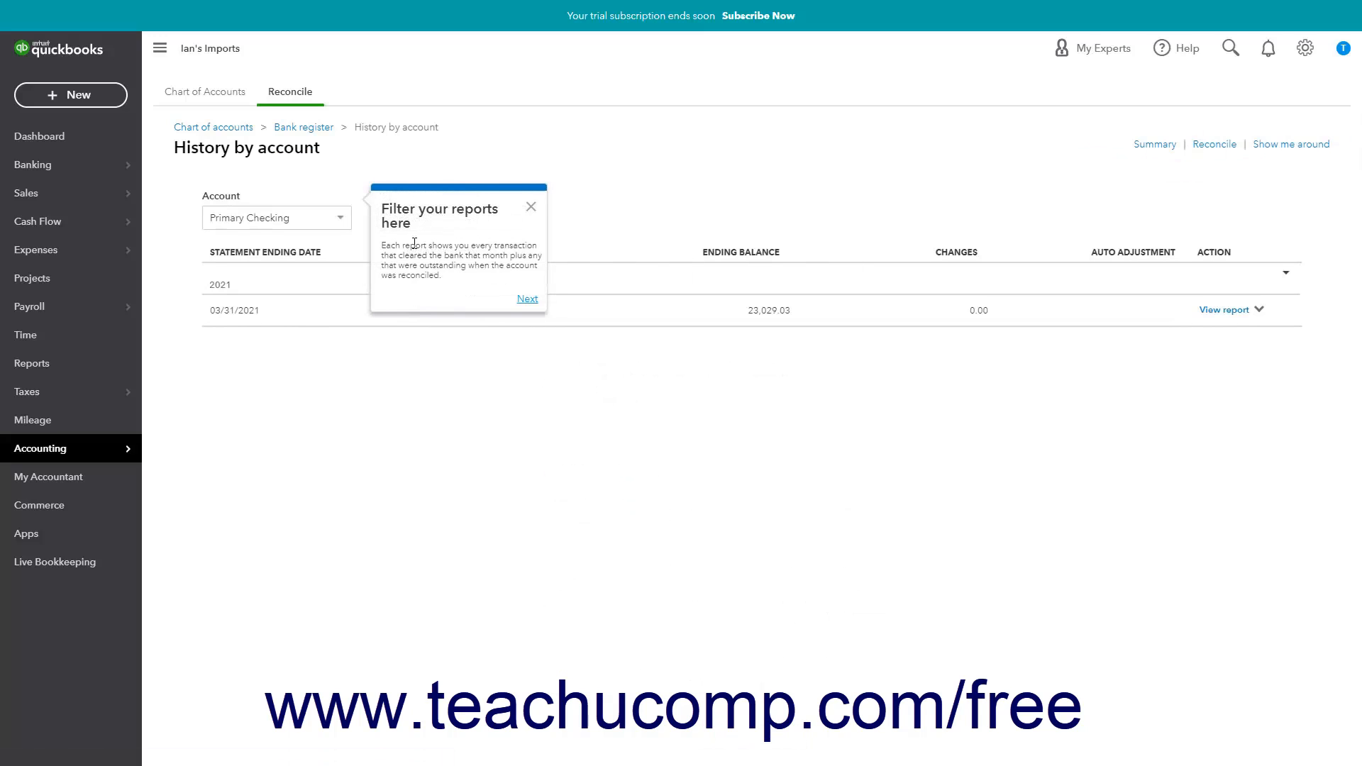
left_click(339, 233)
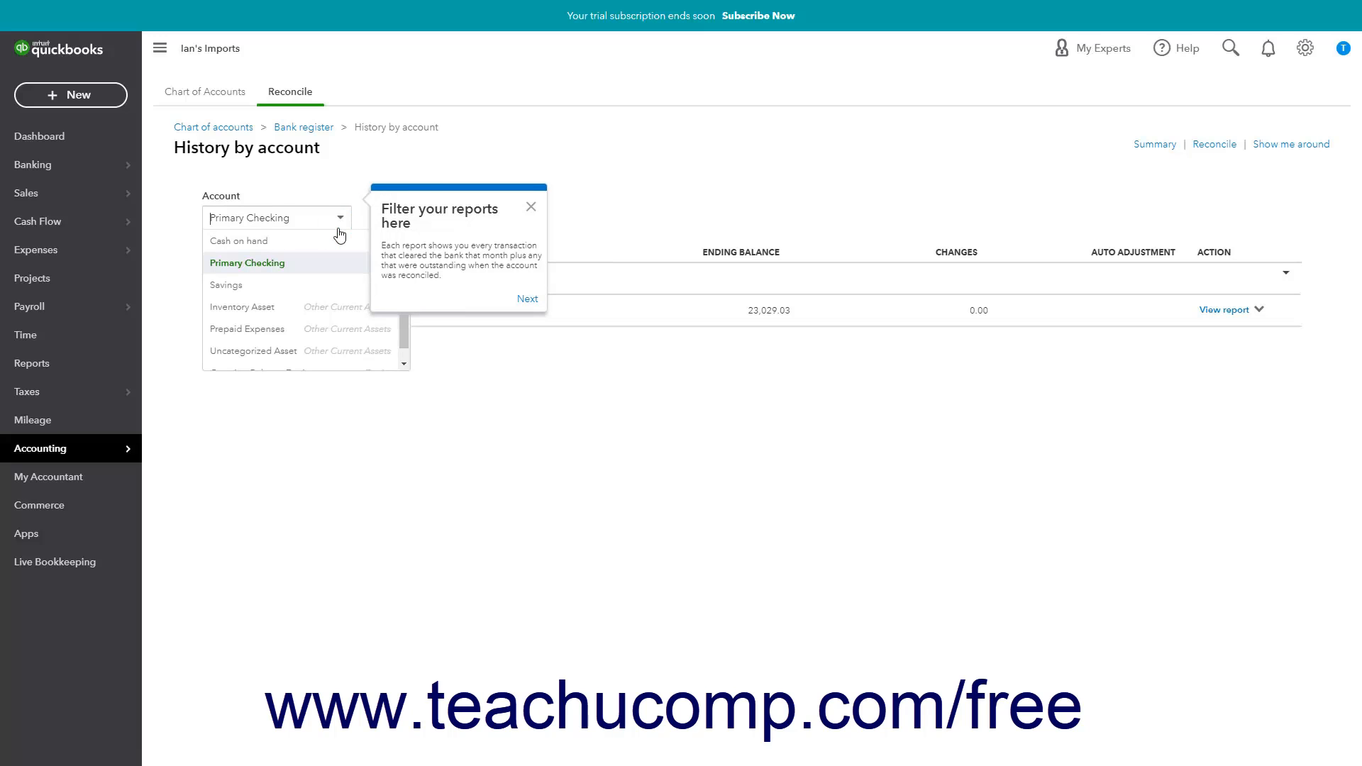
left_click(316, 264)
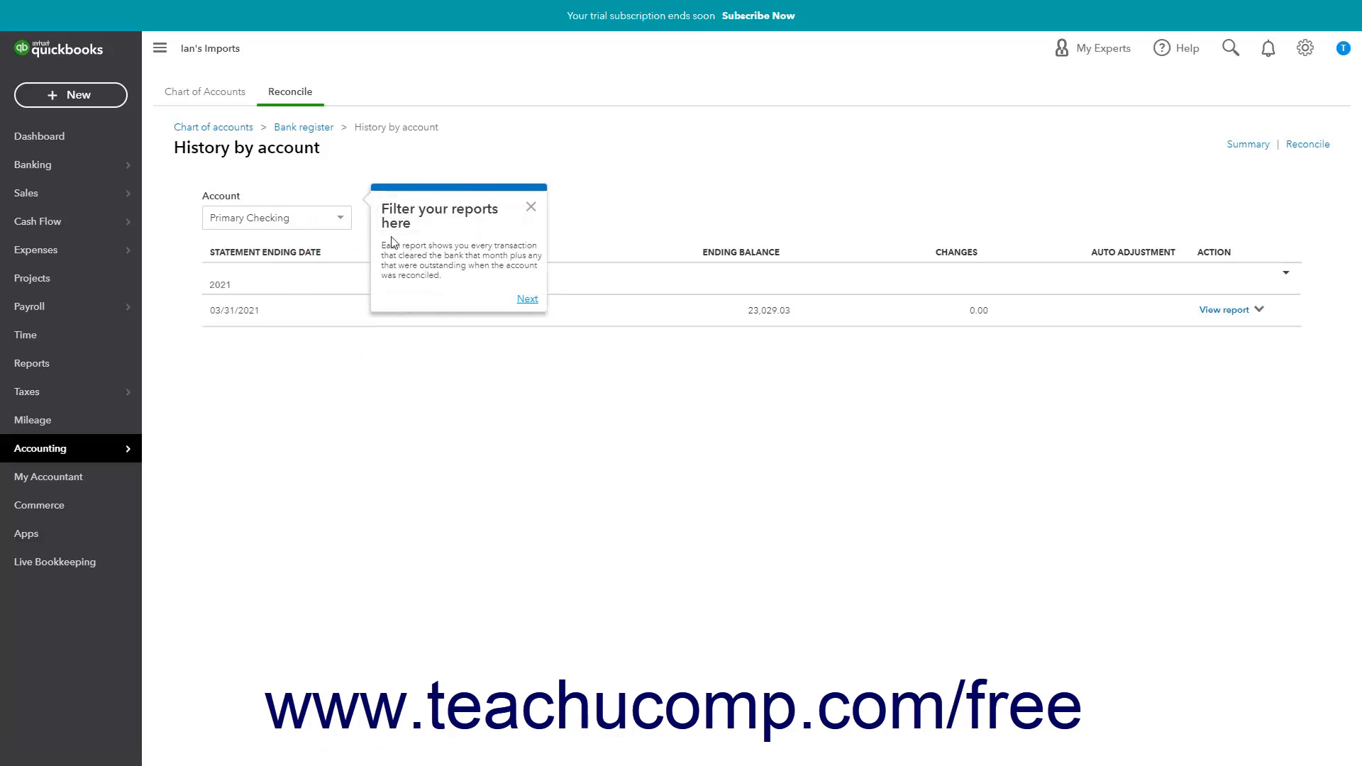
left_click(530, 207)
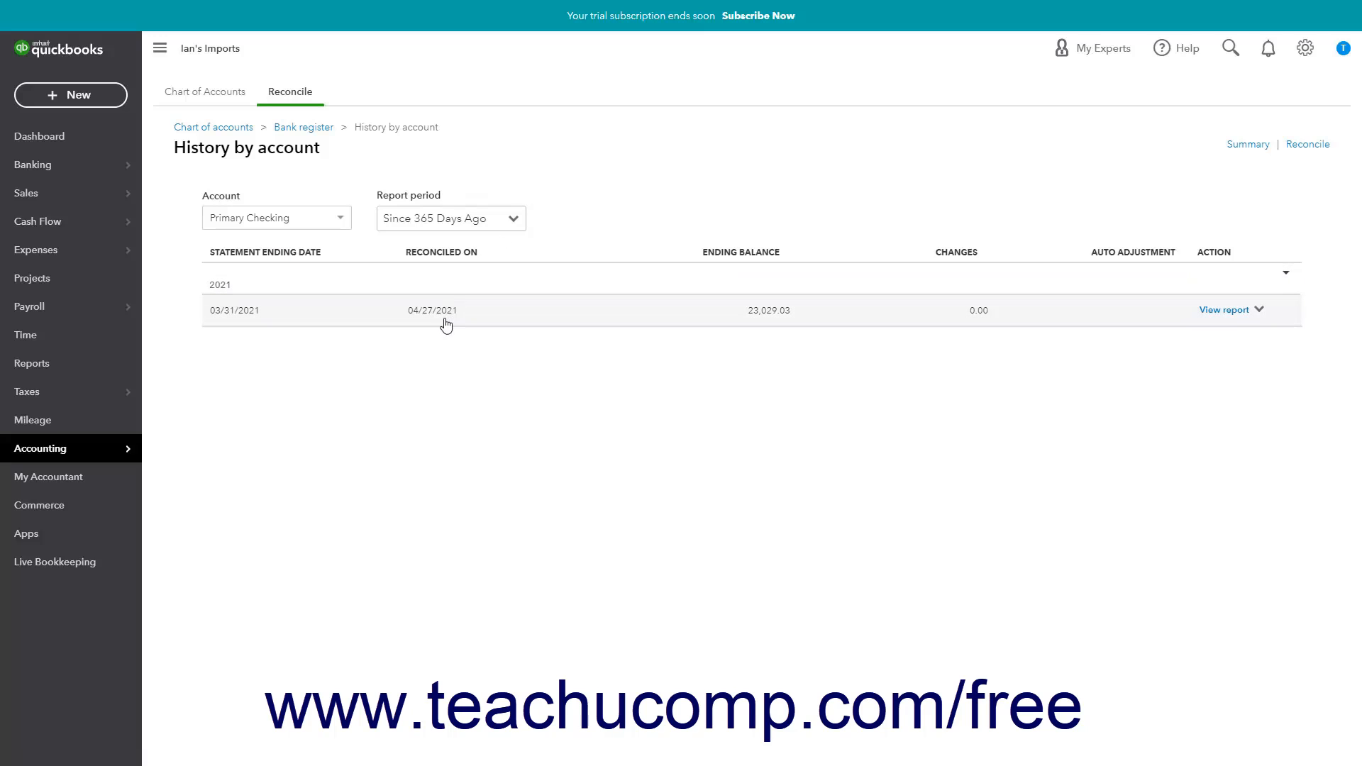
left_click(1224, 312)
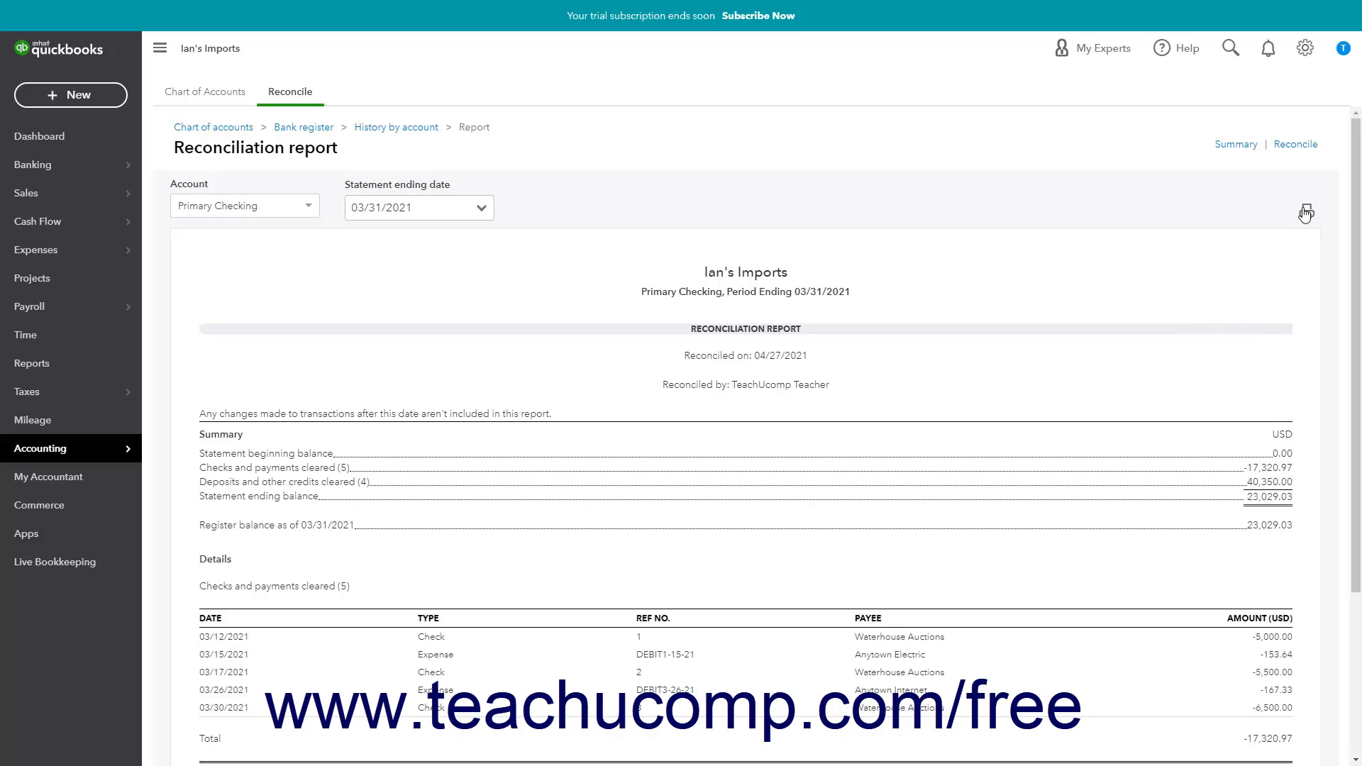
- View the reconciliation summary and the history by account, going back to the Reconcile page after each
left_click(296, 98)
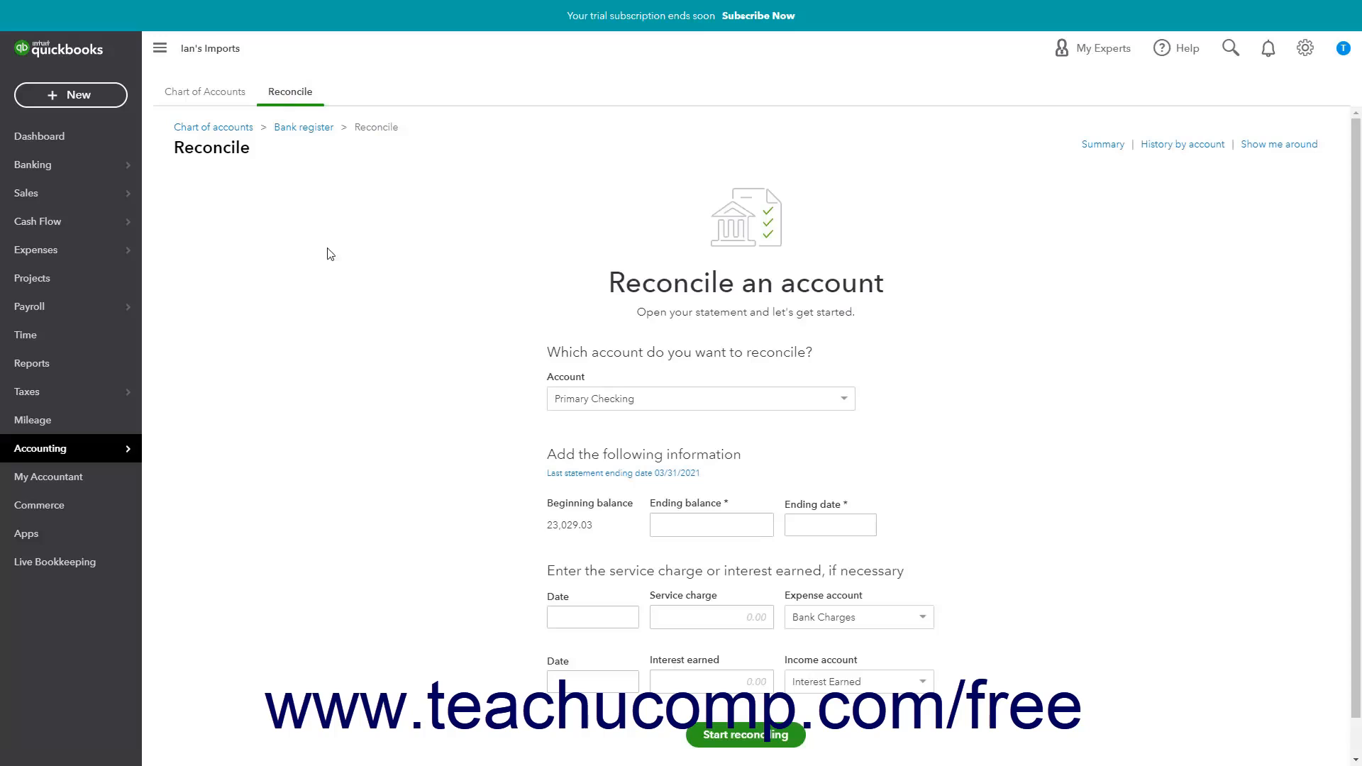
left_click(1102, 144)
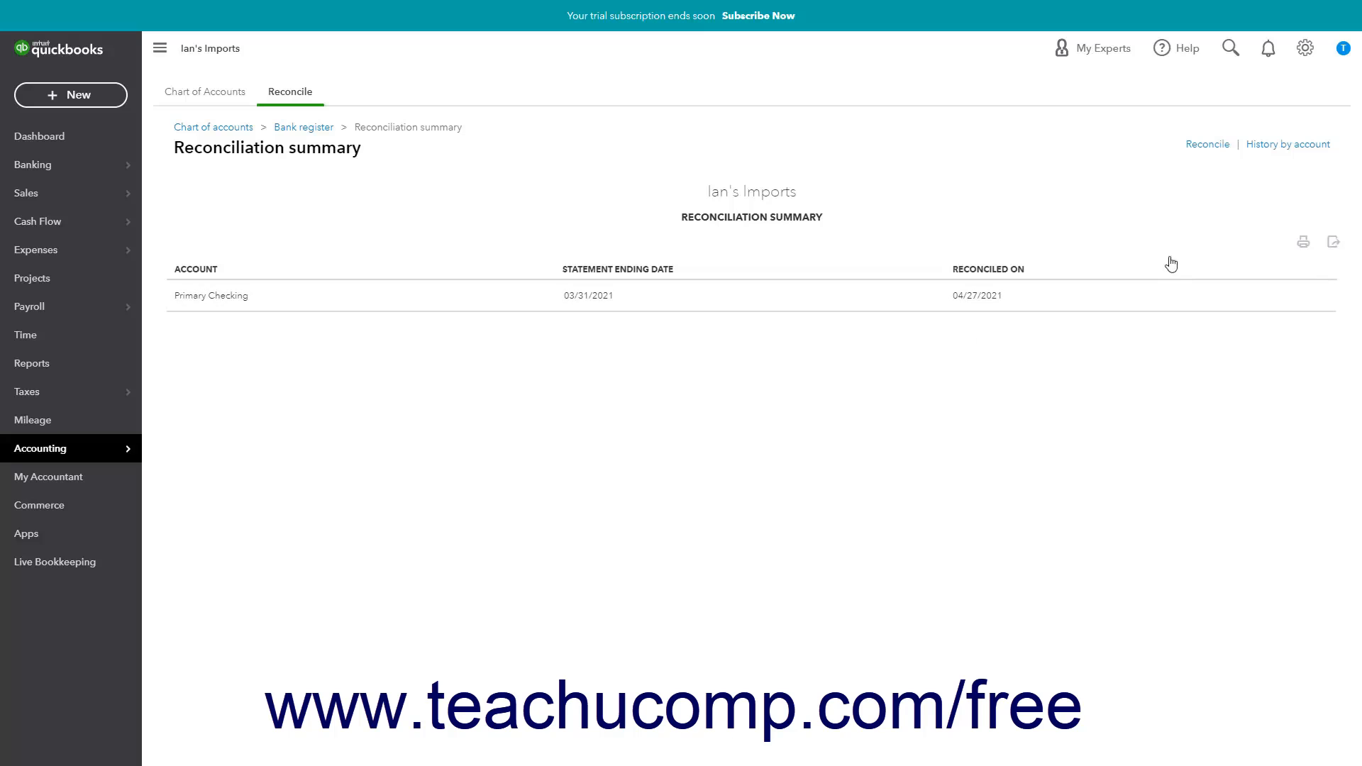
left_click(1207, 145)
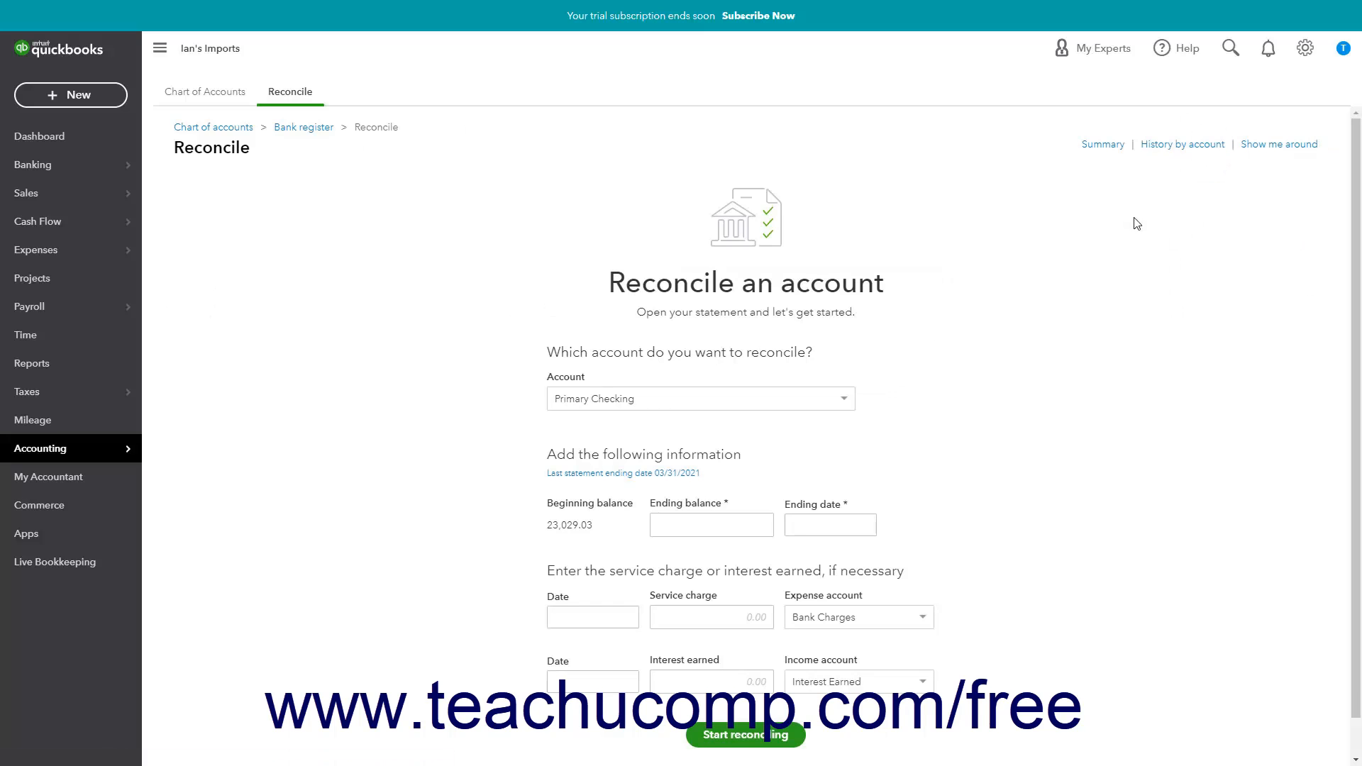
left_click(1176, 146)
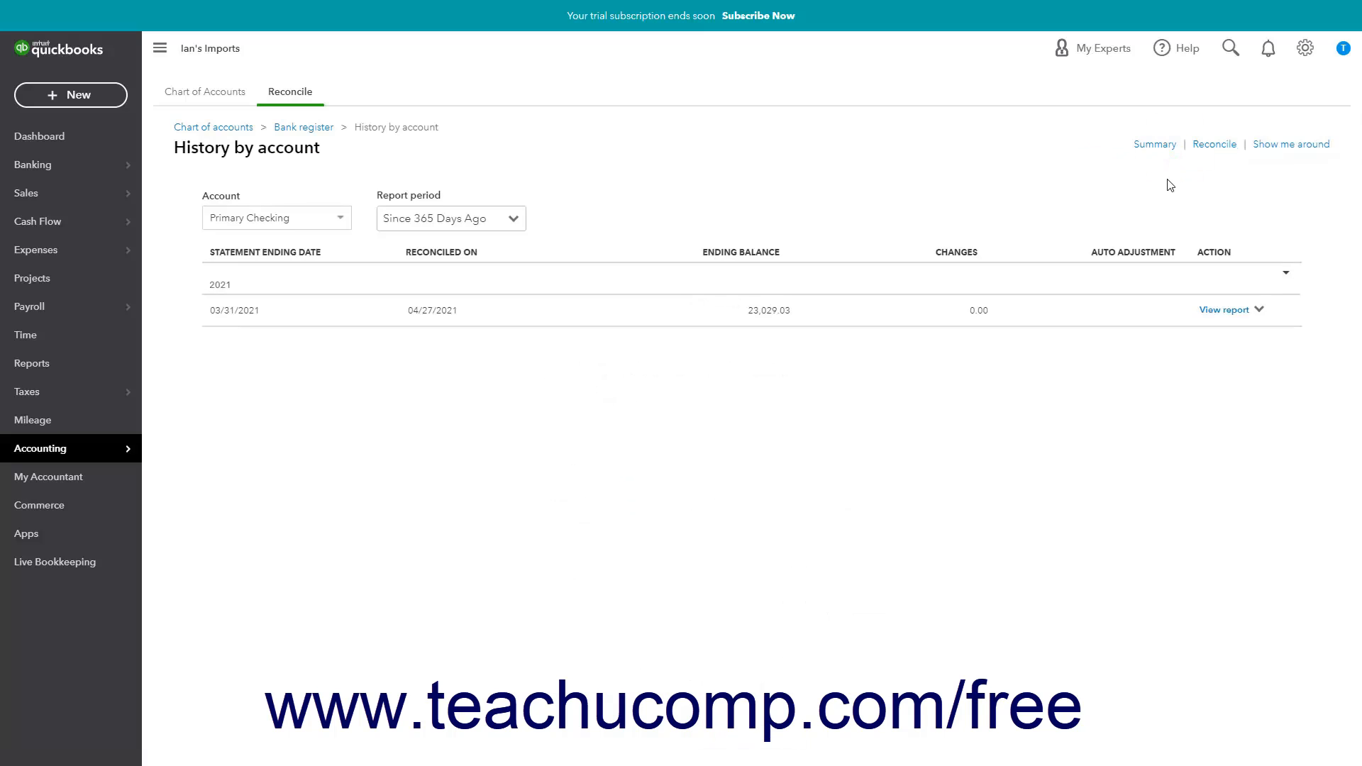
left_click(1211, 146)
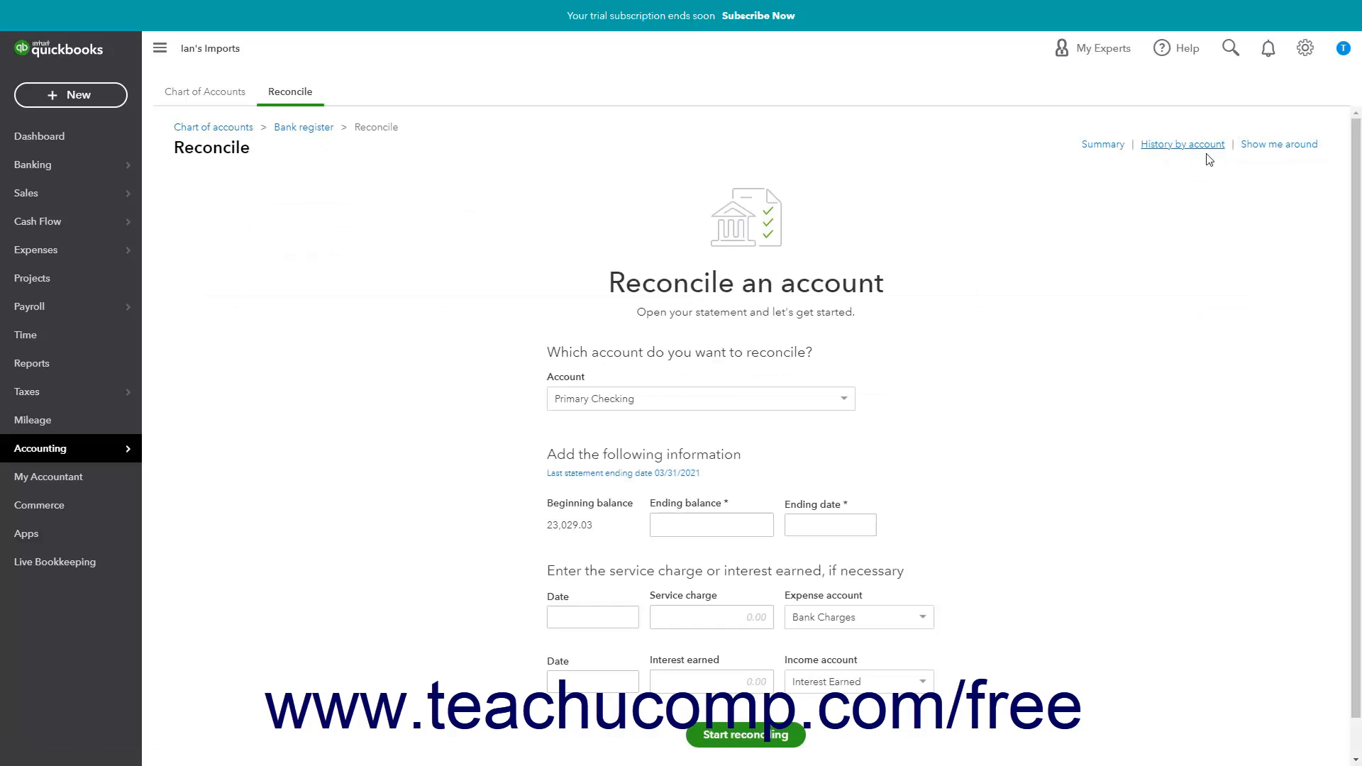